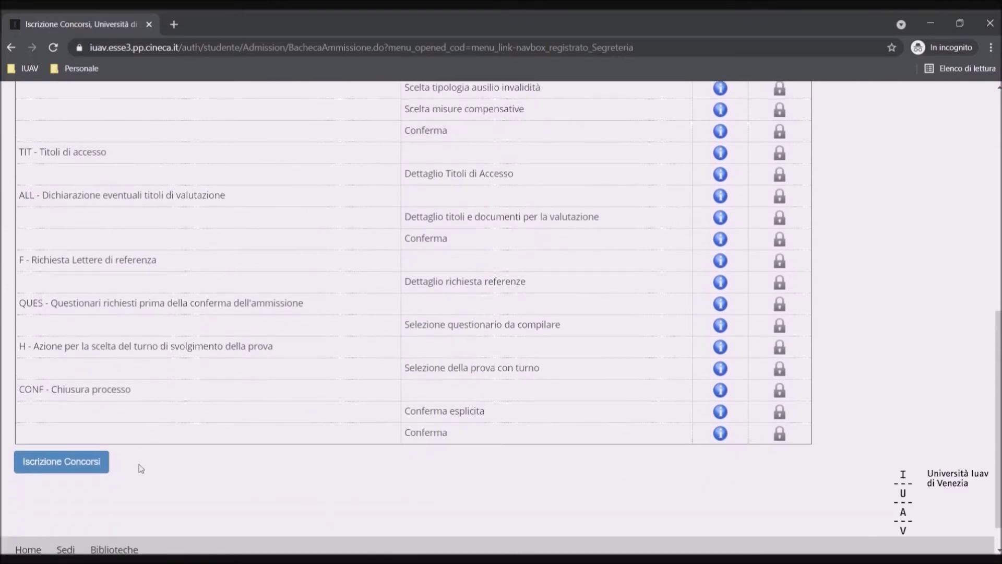
- Launch 'Iscrizione Concorsi' from the admissions board to begin the contest enrollment
click(93, 471)
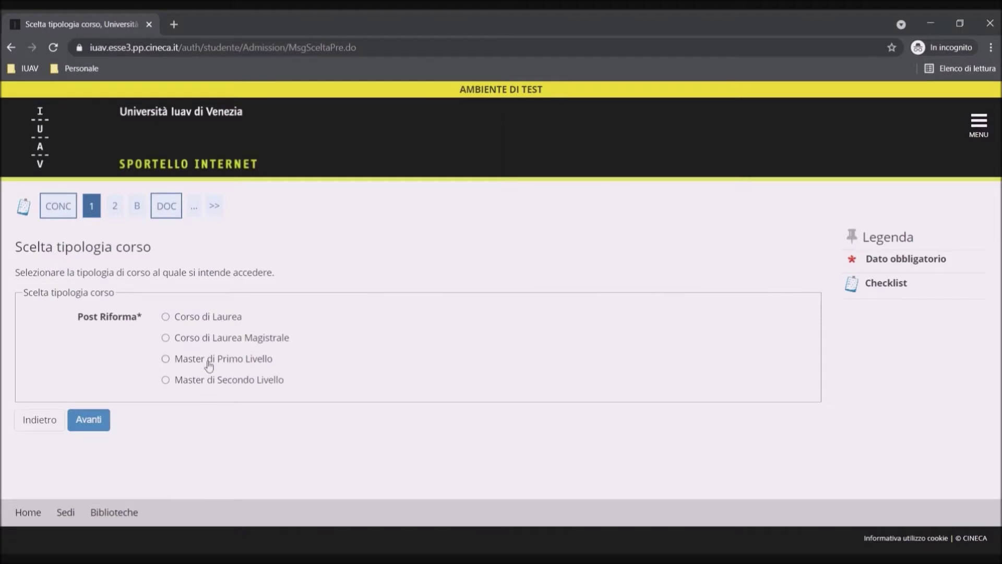
- Choose Corso di Laurea, then DESIGN DELLA MODA E ARTI MULTIMEDIALI, to list its contests
click(165, 317)
click(96, 425)
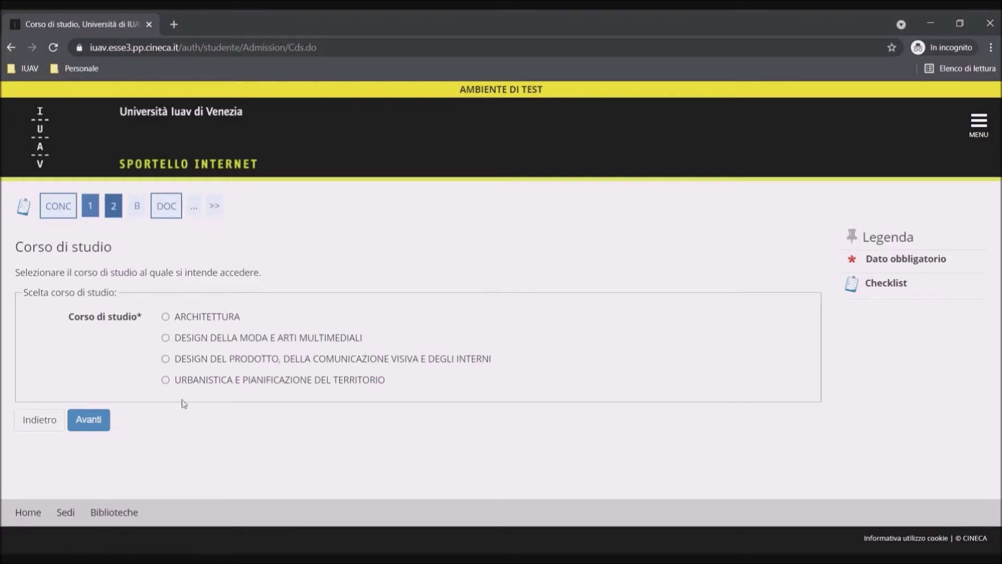
click(166, 338)
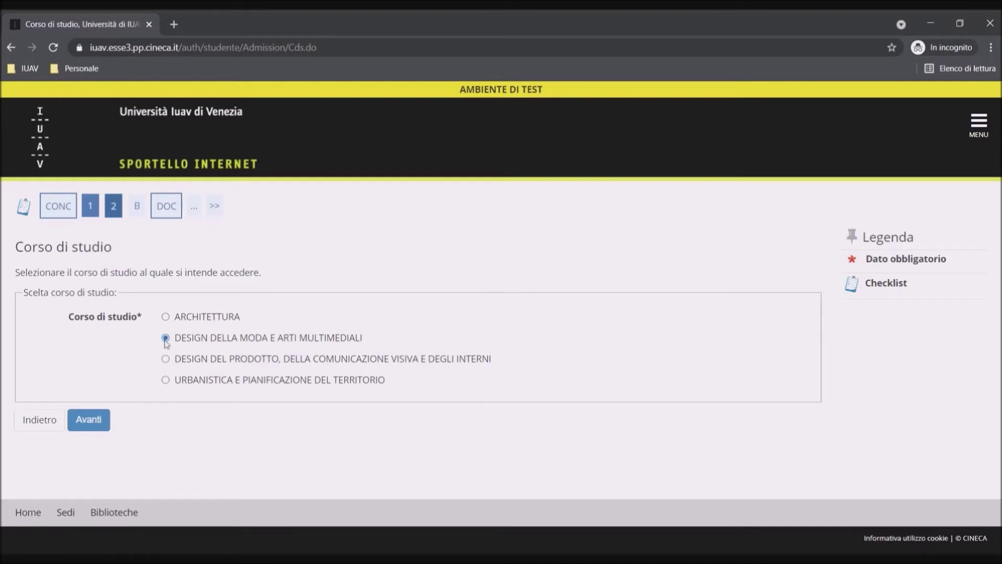
click(99, 427)
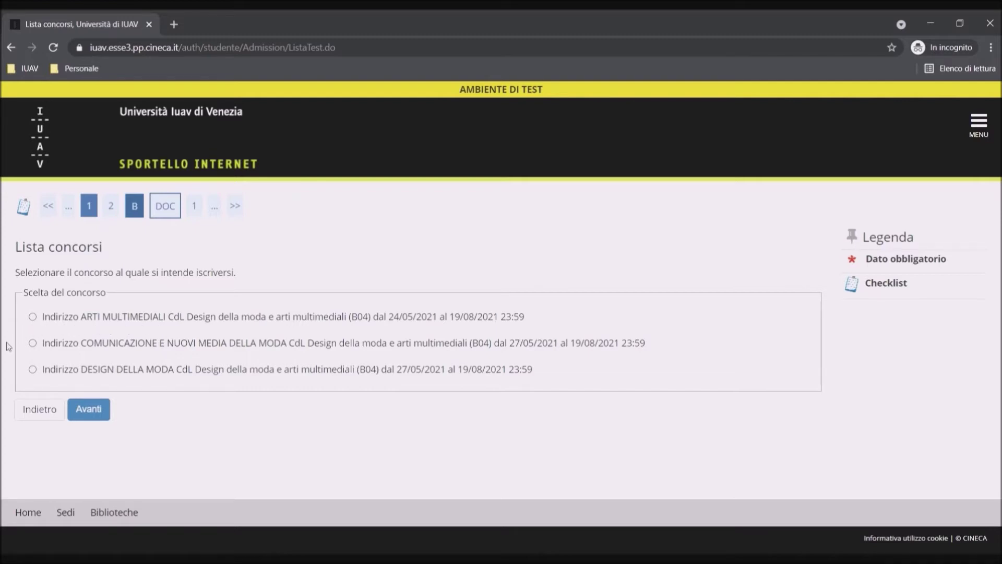
- Select the Indirizzo DESIGN DELLA MODA contest track and proceed
click(33, 370)
click(85, 413)
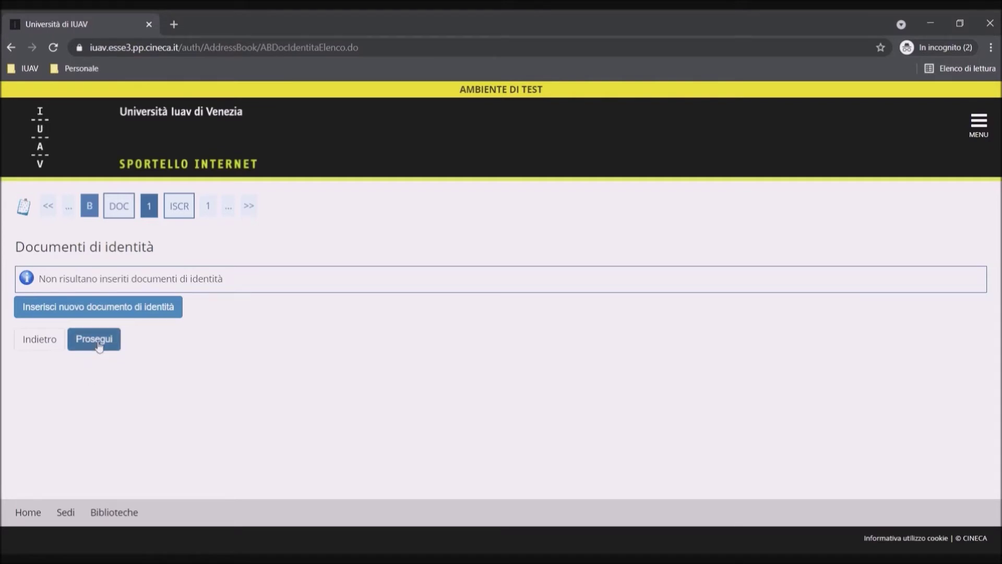
- Add a new Carta Identità document, entering its document number and issuer parma
click(99, 313)
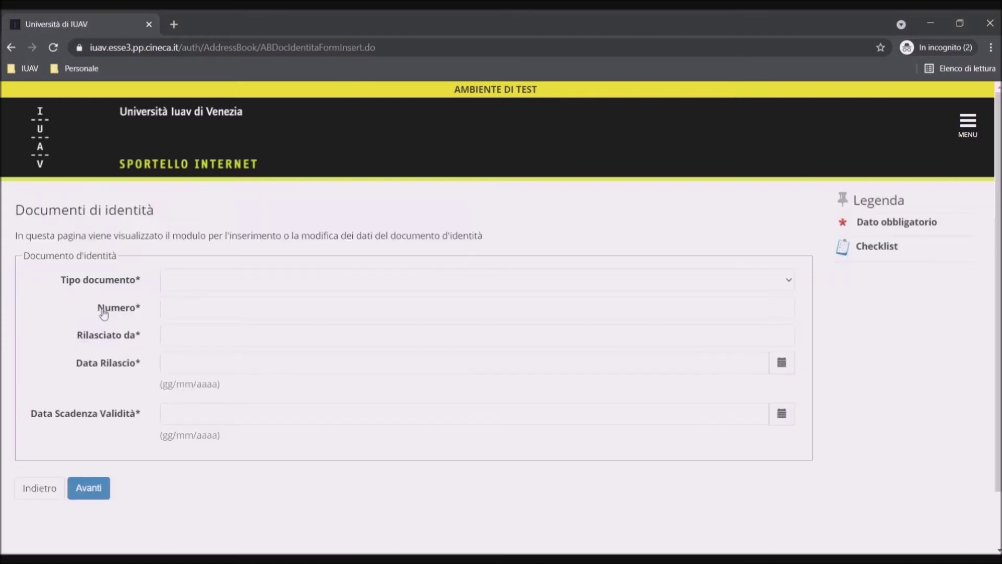
click(196, 285)
click(198, 313)
click(196, 311)
click(197, 337)
text(parma)
click(200, 366)
- Set issue date 11/10/2020 and expiry 10/10/2030, then confirm the identity document
text(11/10/2020)
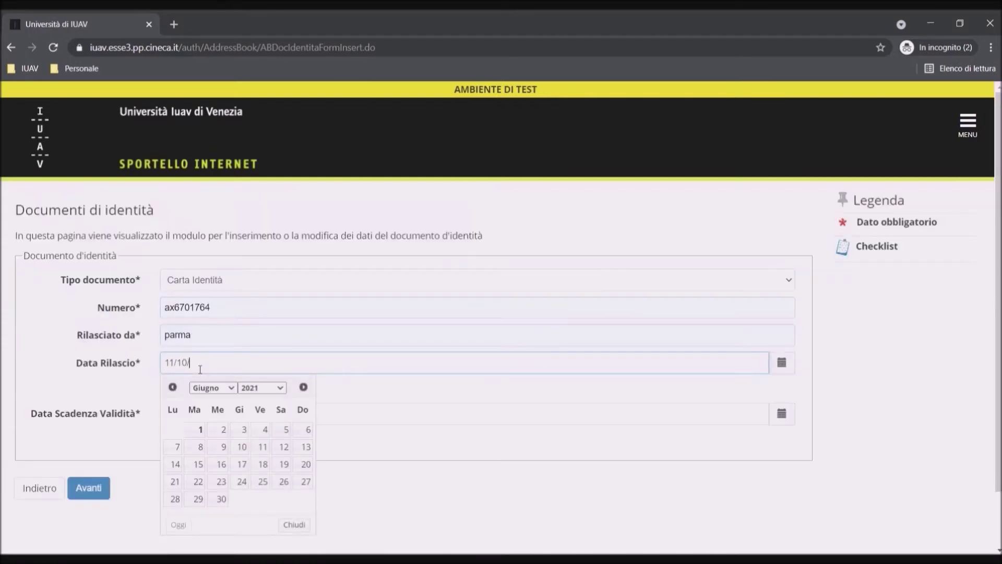
click(349, 421)
text(10/10/2030)
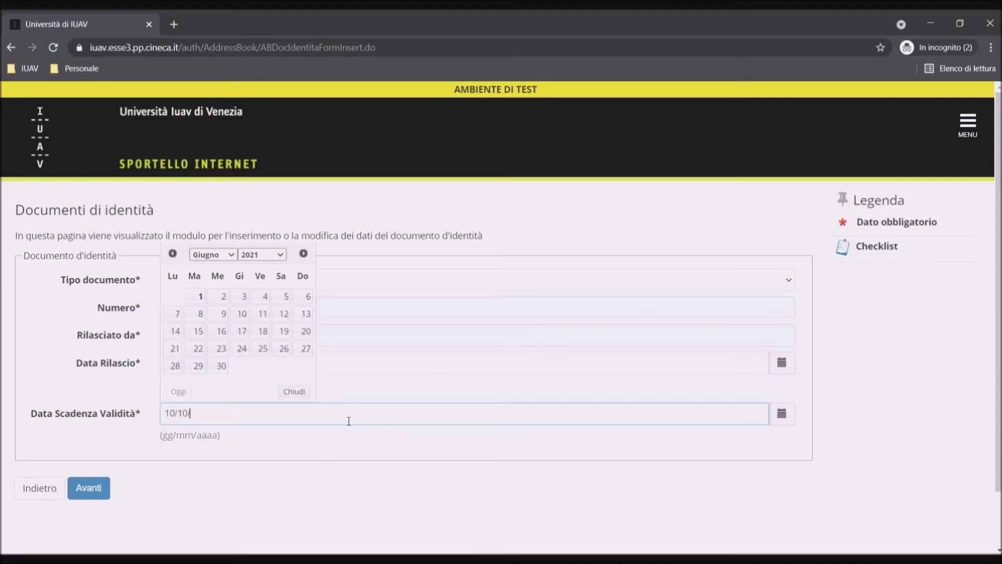
click(344, 434)
click(89, 488)
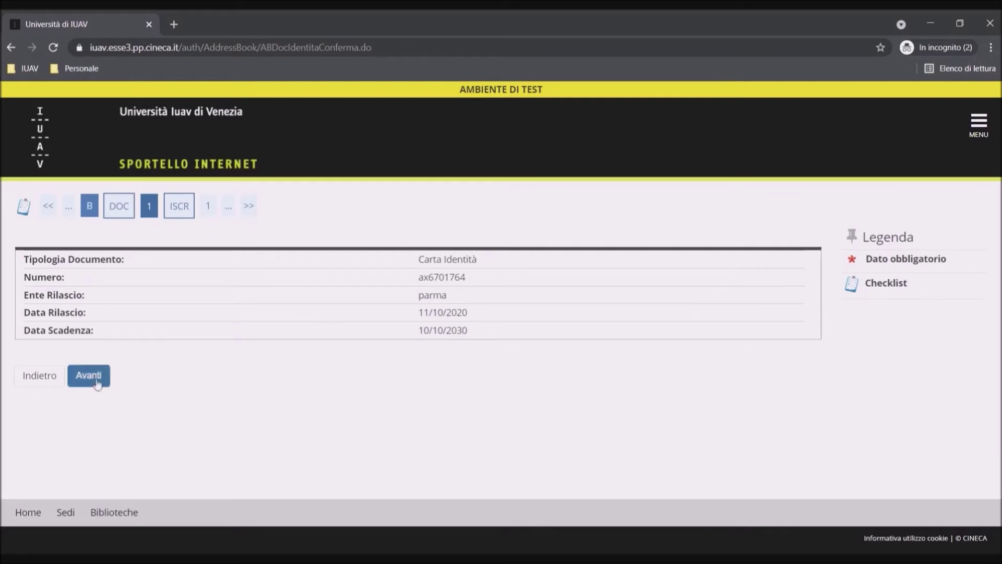
click(97, 381)
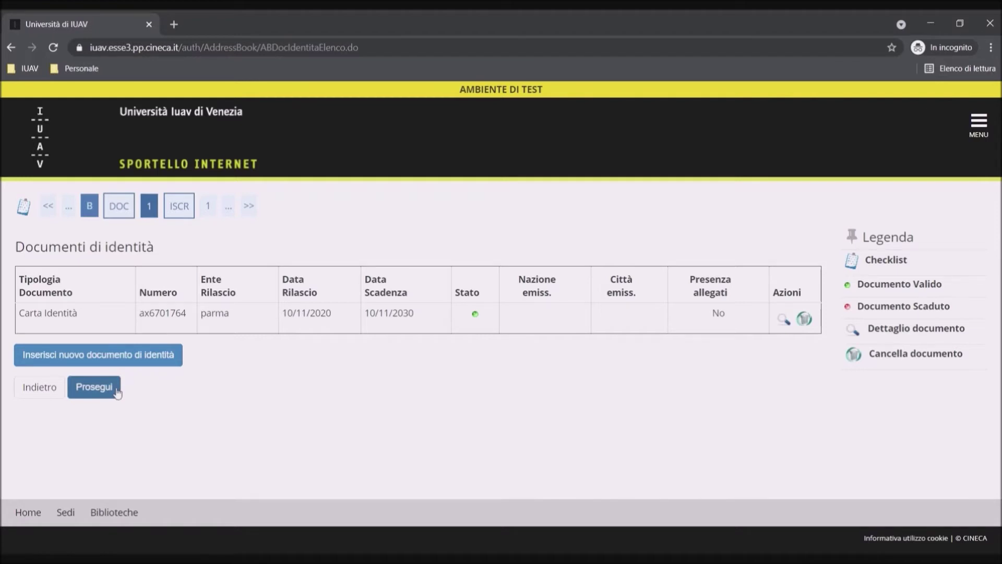
click(116, 390)
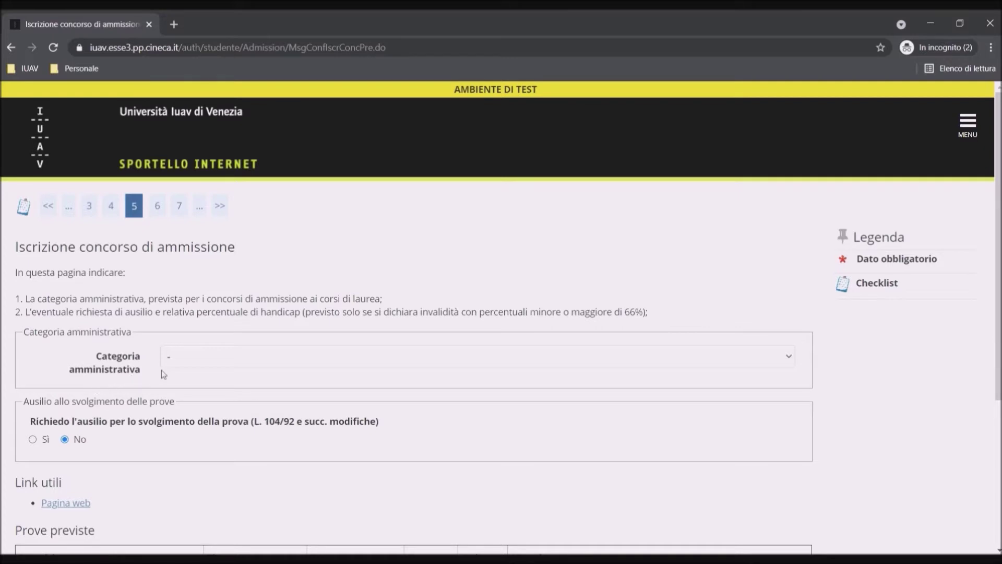
- Pick Categoria senza posti riservati as administrative category, request no assistance, and submit
click(223, 363)
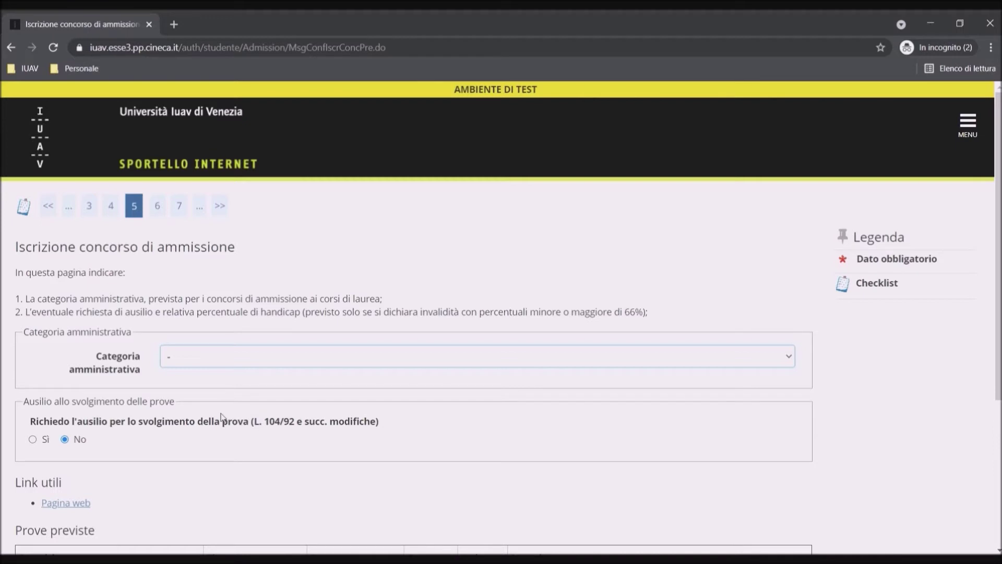
key(Down)
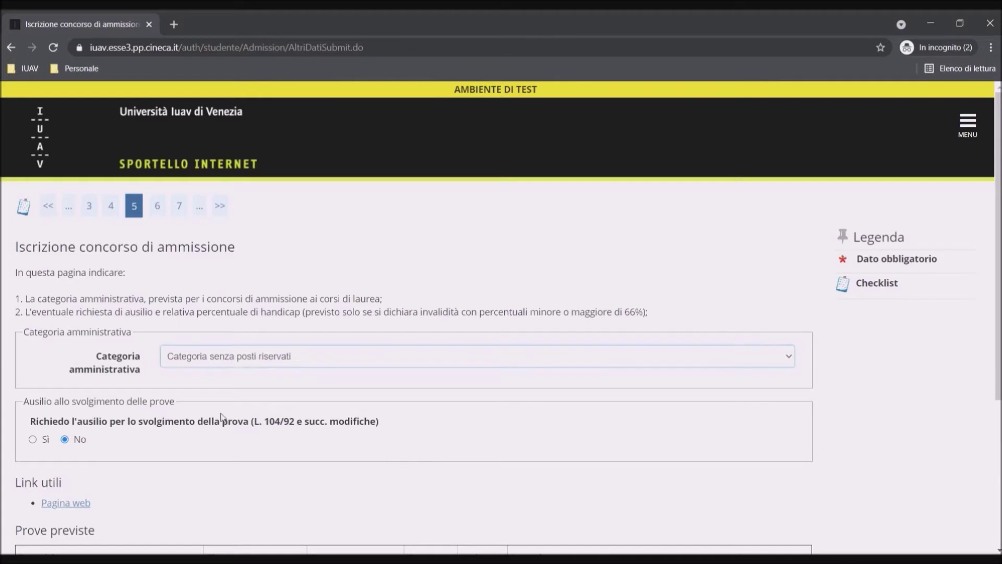
scroll(221, 416, down, 3)
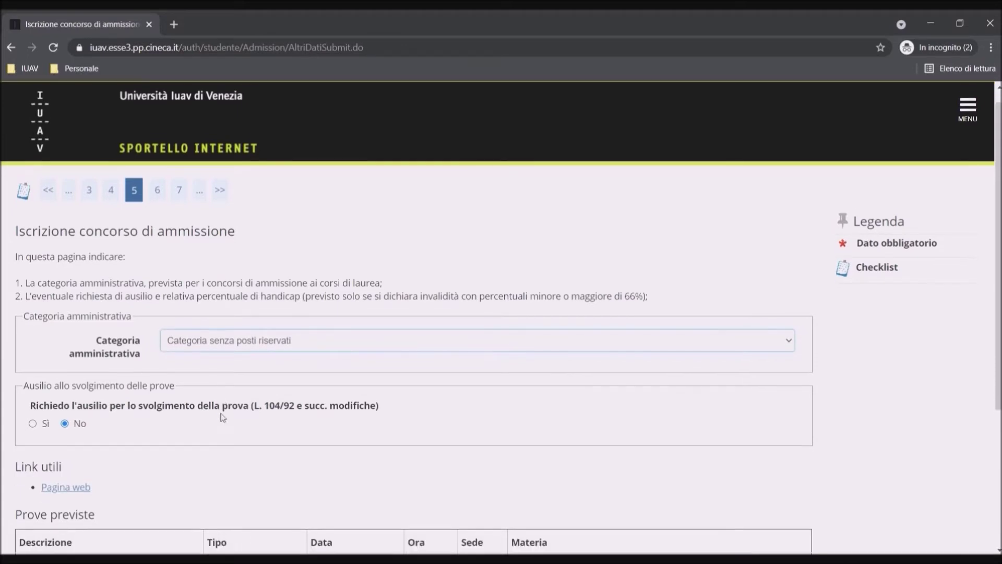
scroll(222, 416, down, 1)
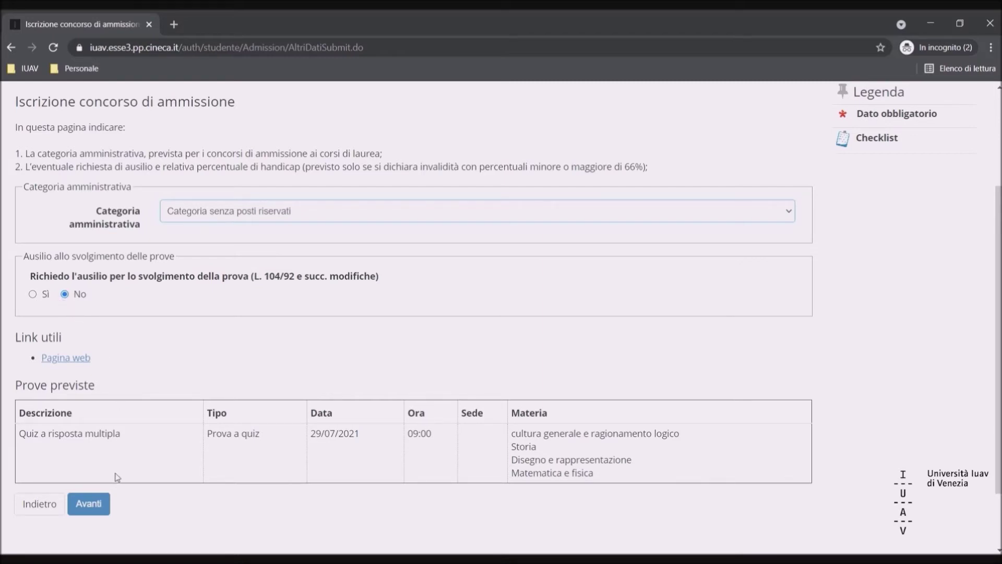
click(103, 504)
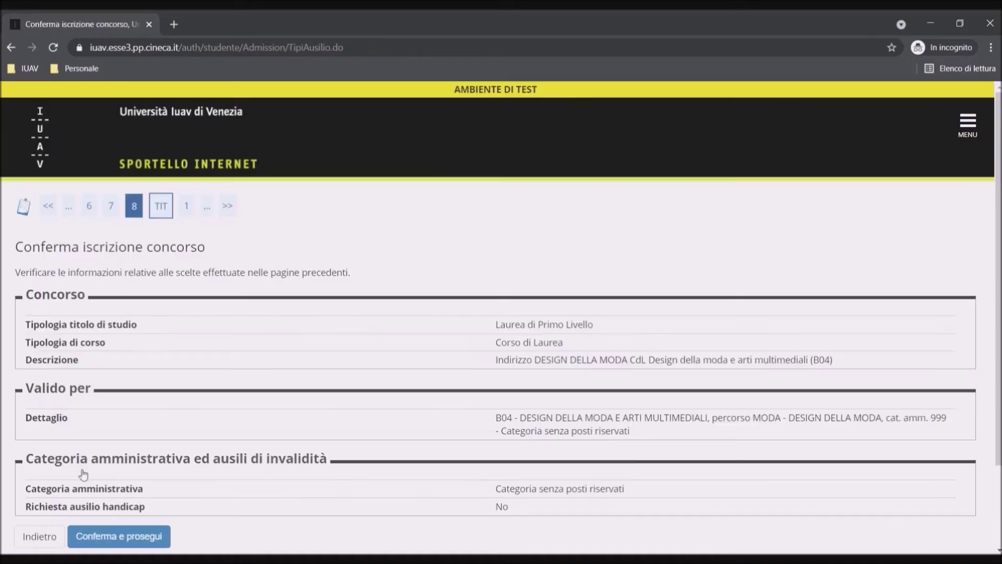
- Review the enrollment summary and confirm it with 'Conferma e prosegui'
scroll(378, 480, down, 2)
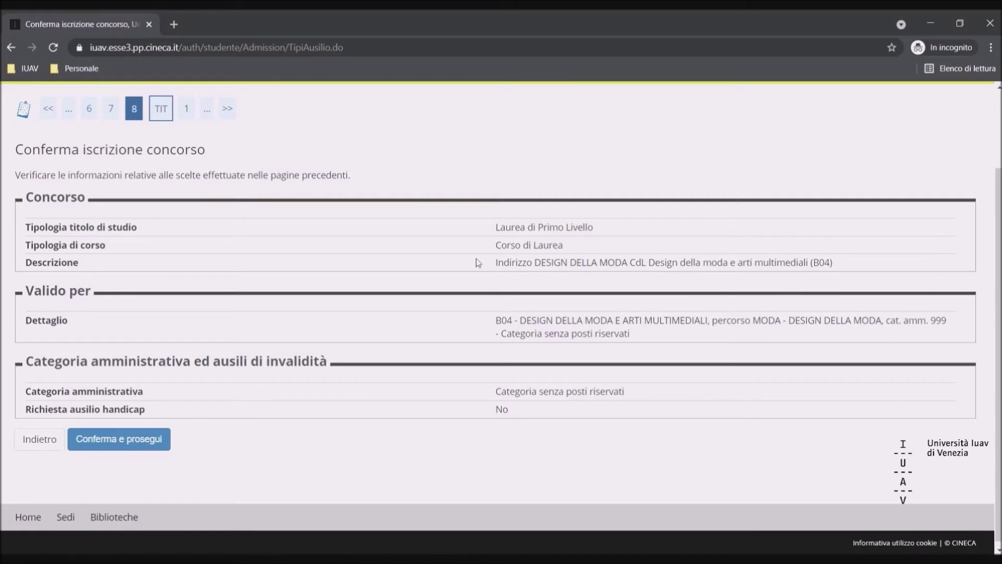
click(145, 447)
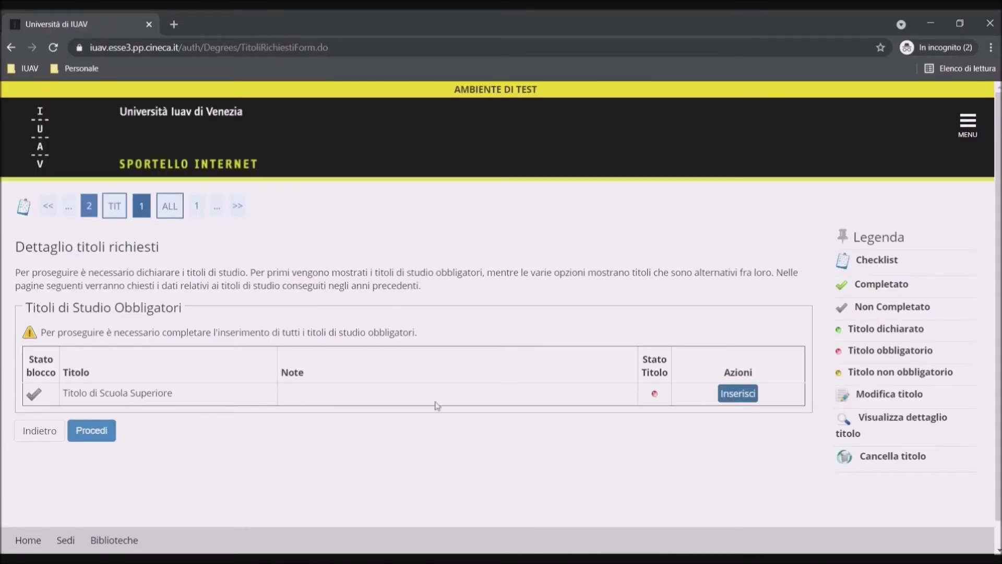
- Start an Italian-institute diploma entry and filter schools by province Sassari and town Olbia
click(752, 397)
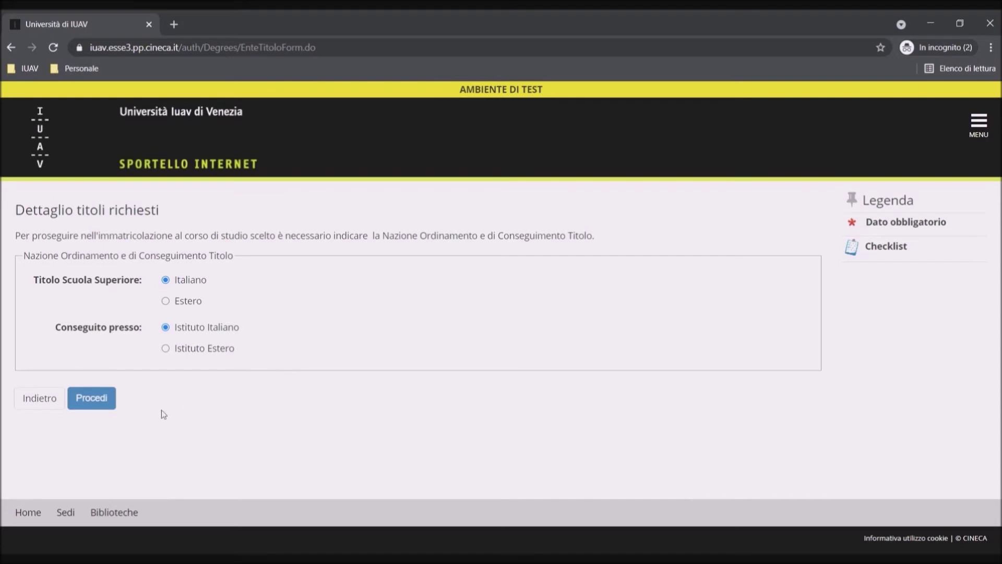
click(92, 402)
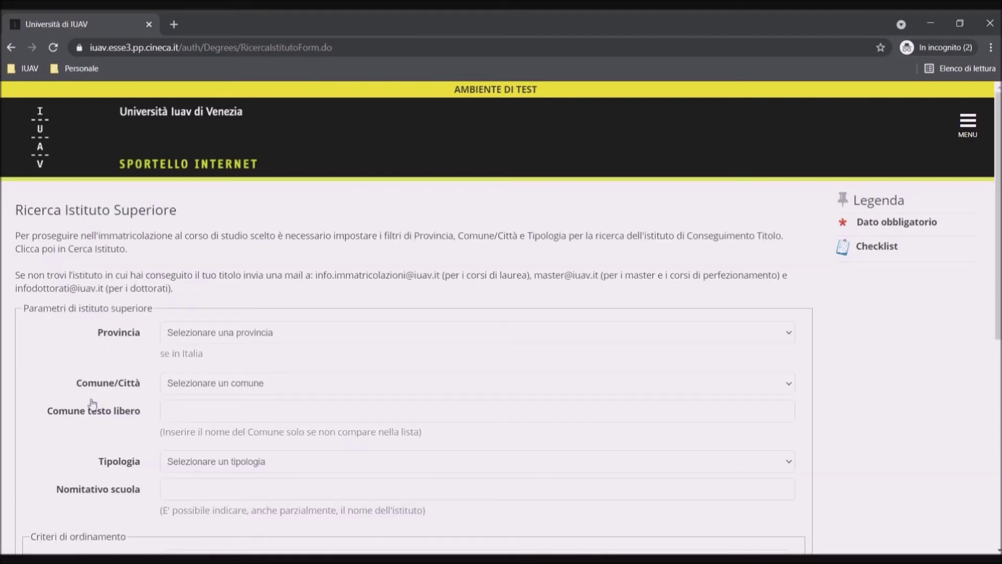
click(211, 343)
text(sassari)
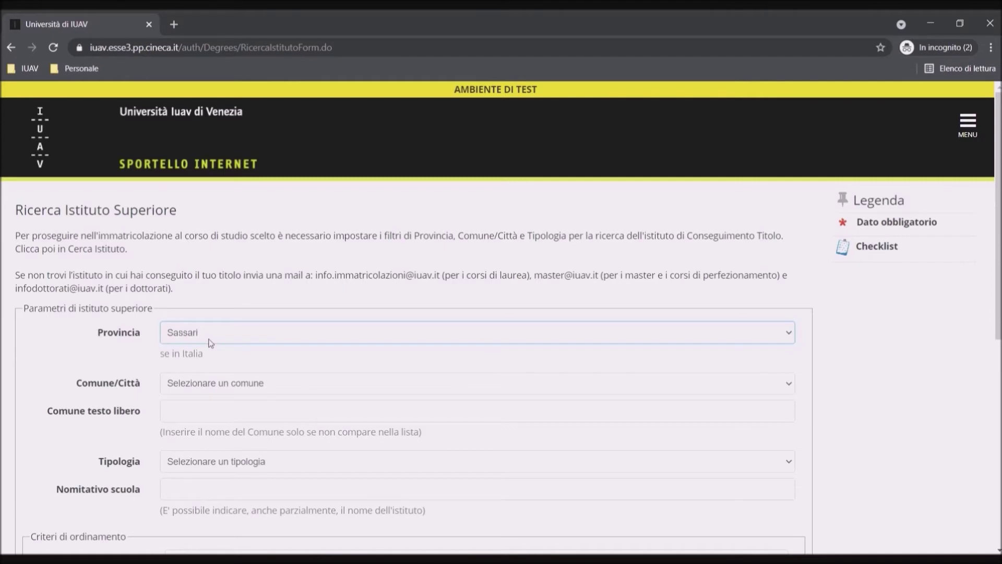
scroll(223, 380, down, 2)
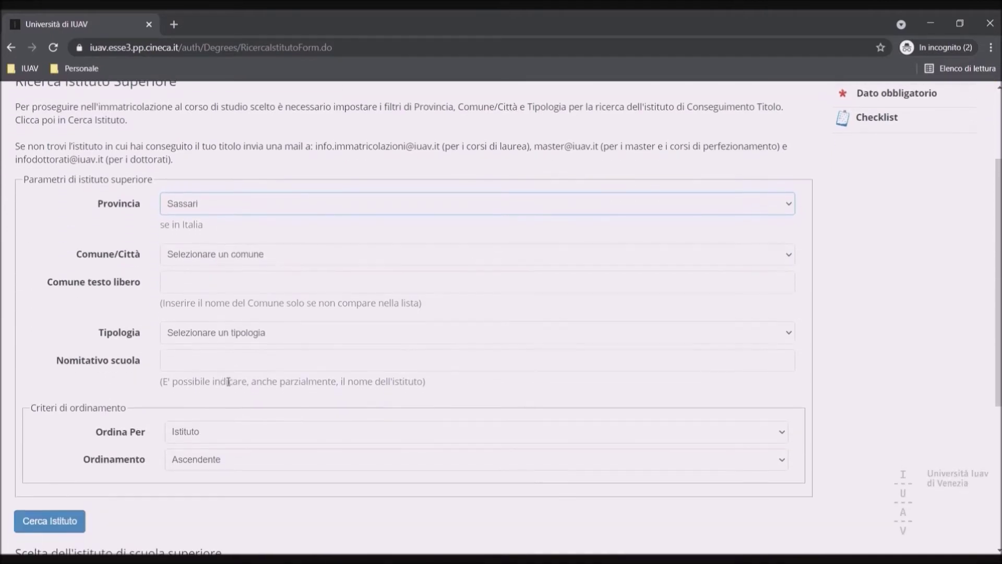
click(212, 255)
text(olbia)
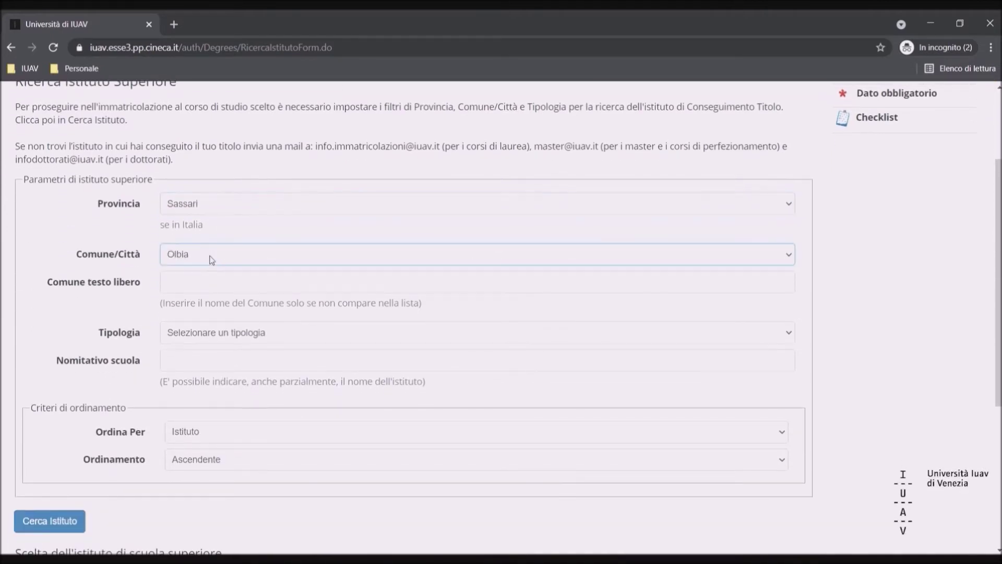
- Search schools named Mossa and continue with Liceo Scientifico Lorenzo Mossa
click(202, 368)
text(Mossa)
scroll(137, 460, down, 2)
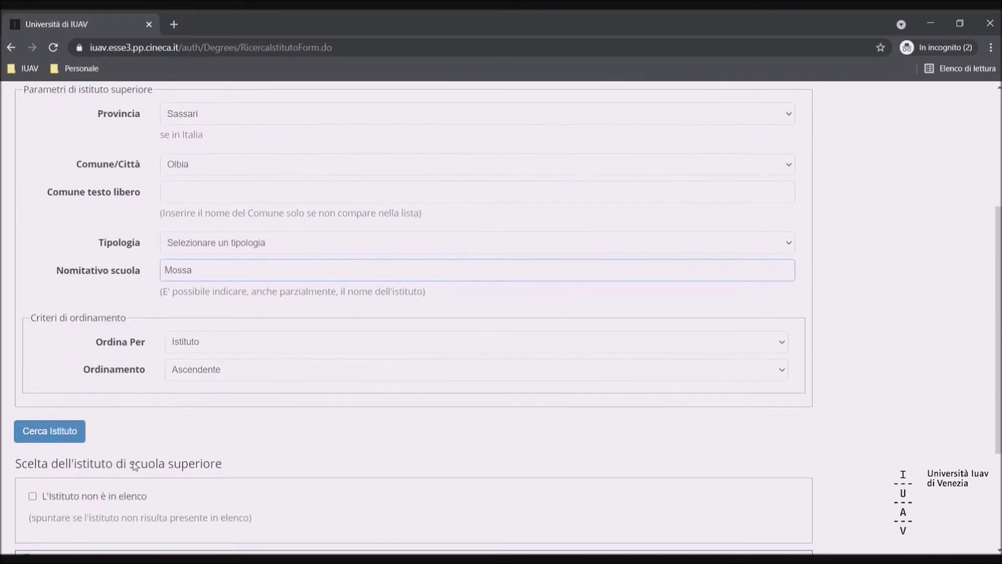
click(74, 434)
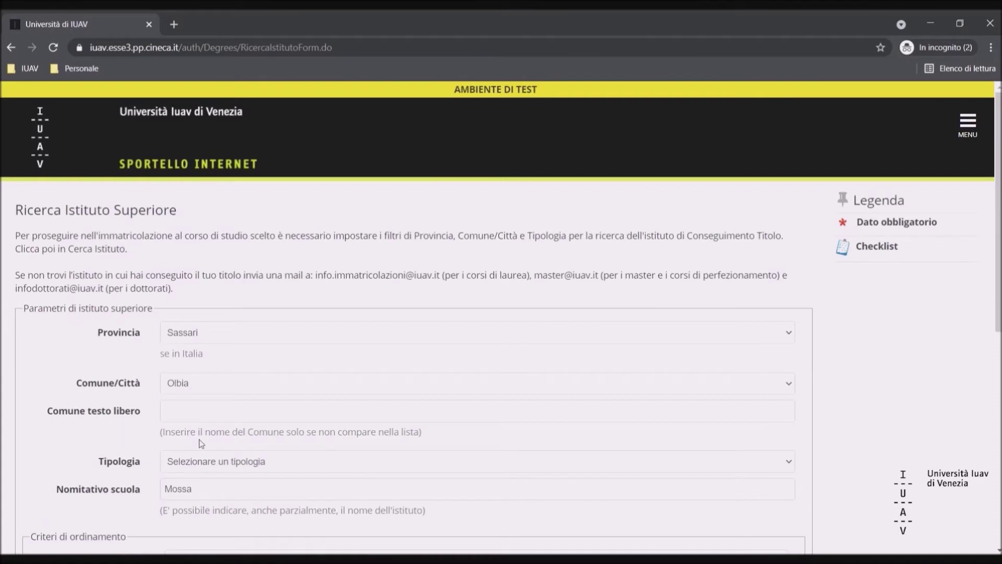
scroll(200, 444, down, 8)
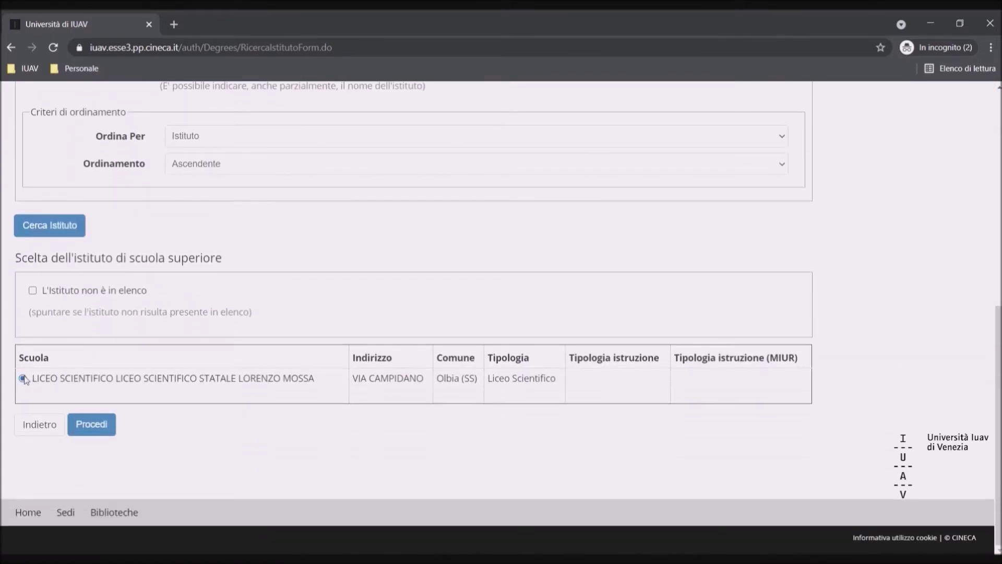
click(97, 424)
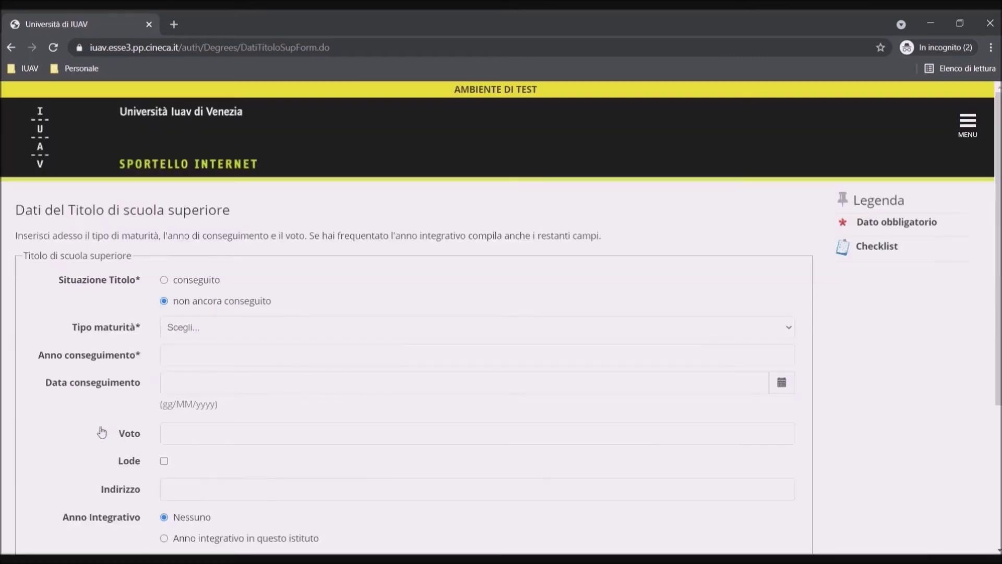
- Declare a Maturità scientifica diploma obtained in 2021 and save it
scroll(102, 432, down, 2)
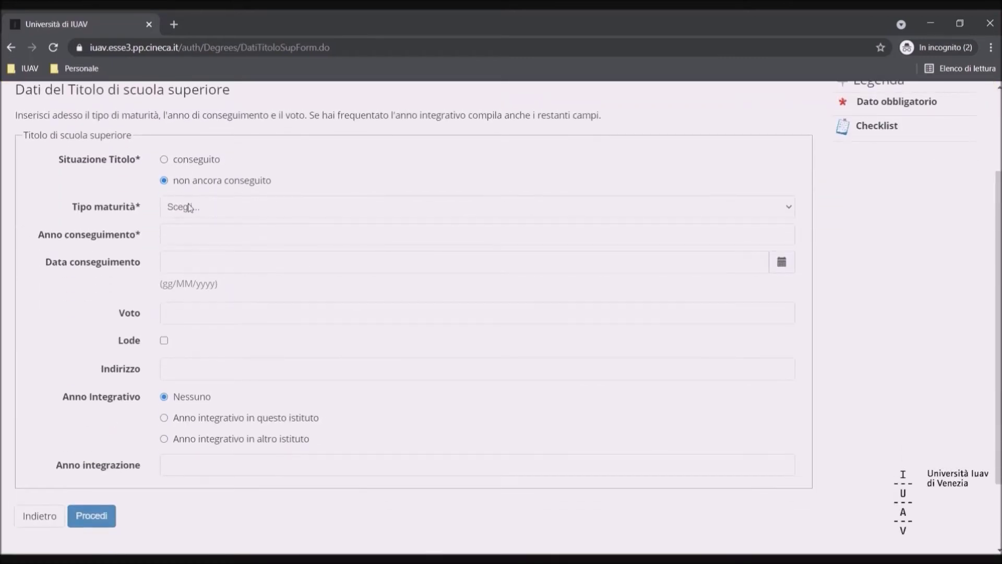
click(164, 160)
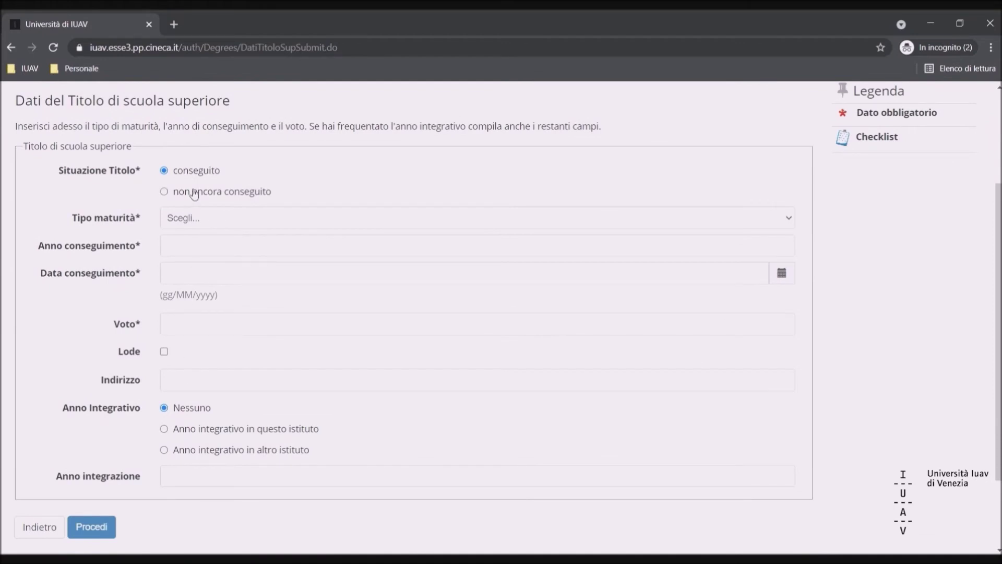
click(192, 192)
click(205, 368)
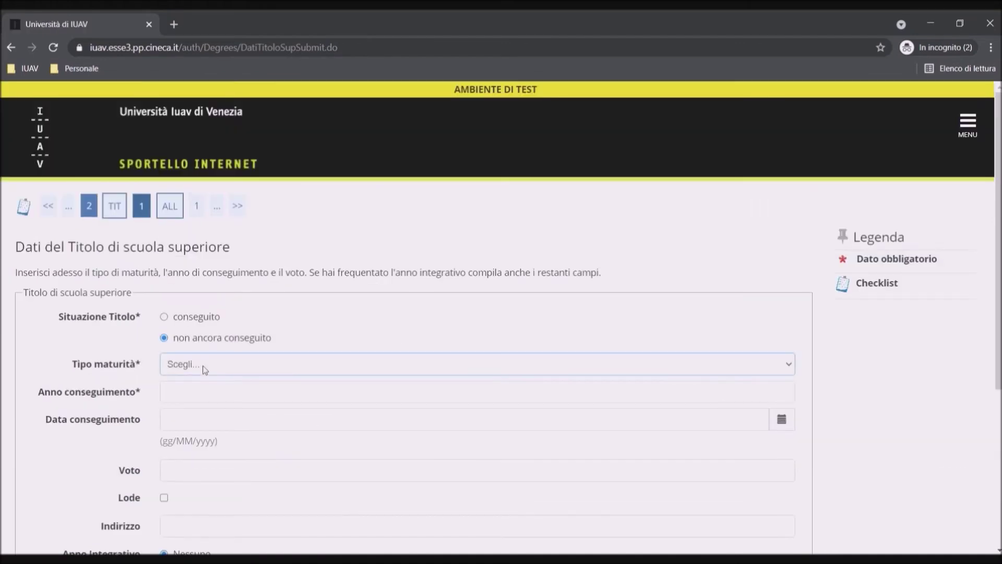
click(204, 416)
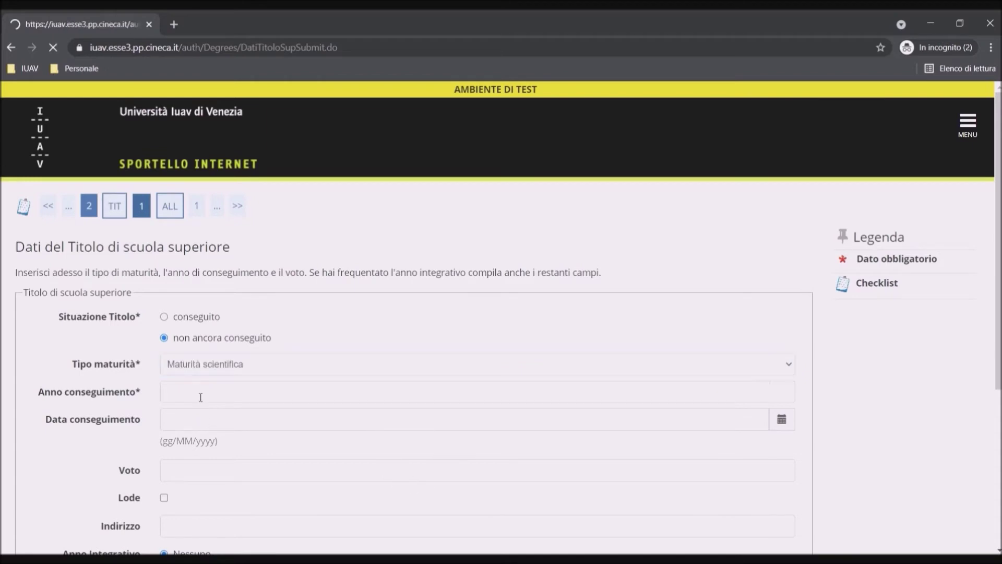
click(201, 397)
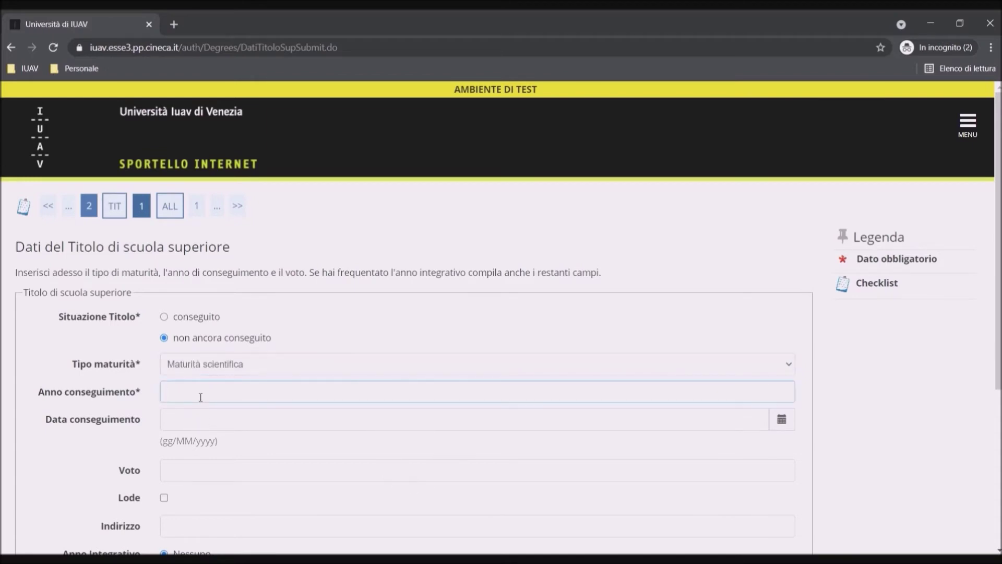
text(2021)
click(153, 410)
scroll(153, 410, down, 5)
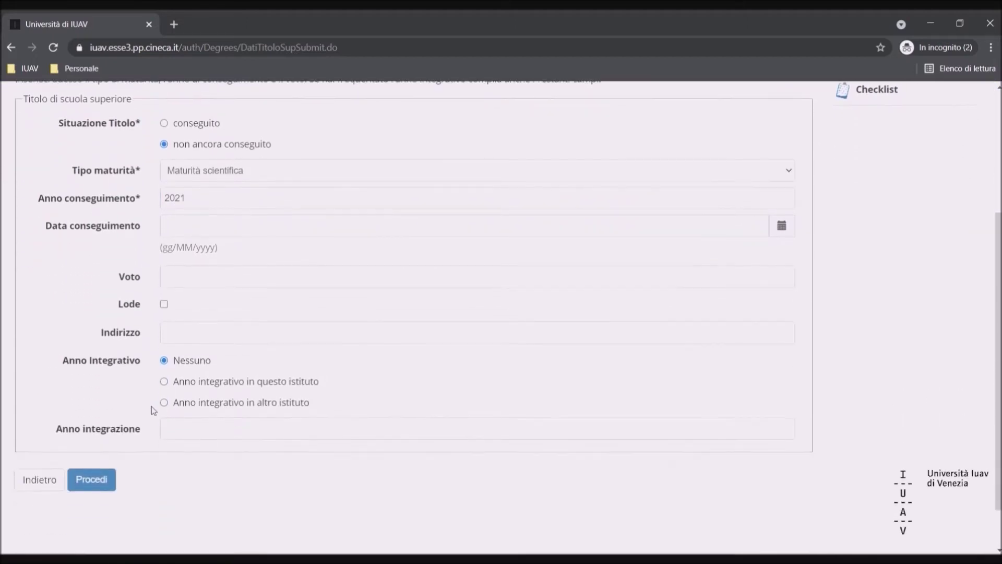
click(102, 428)
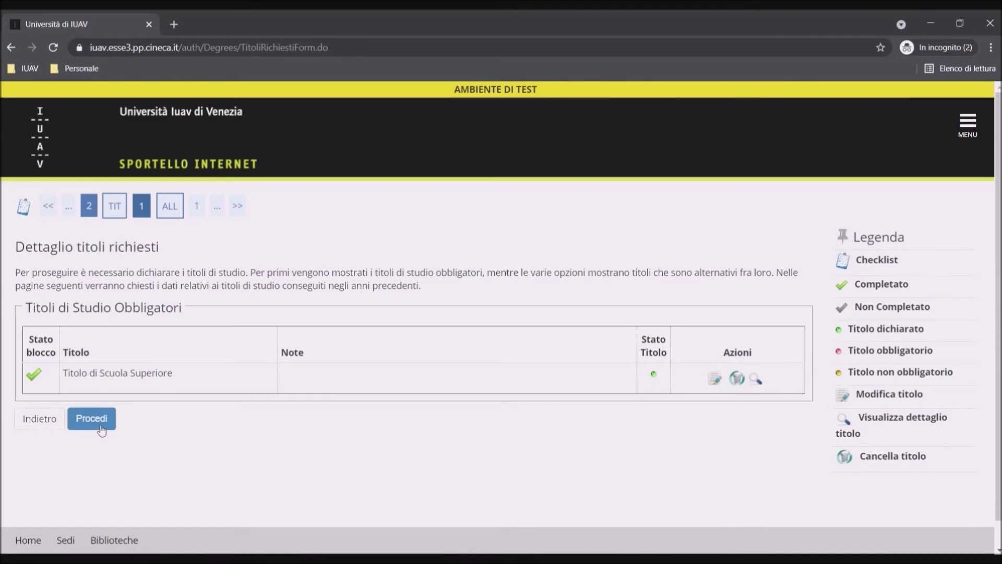
- Continue past the study titles and answer Sì to attaching documents to the application
click(101, 429)
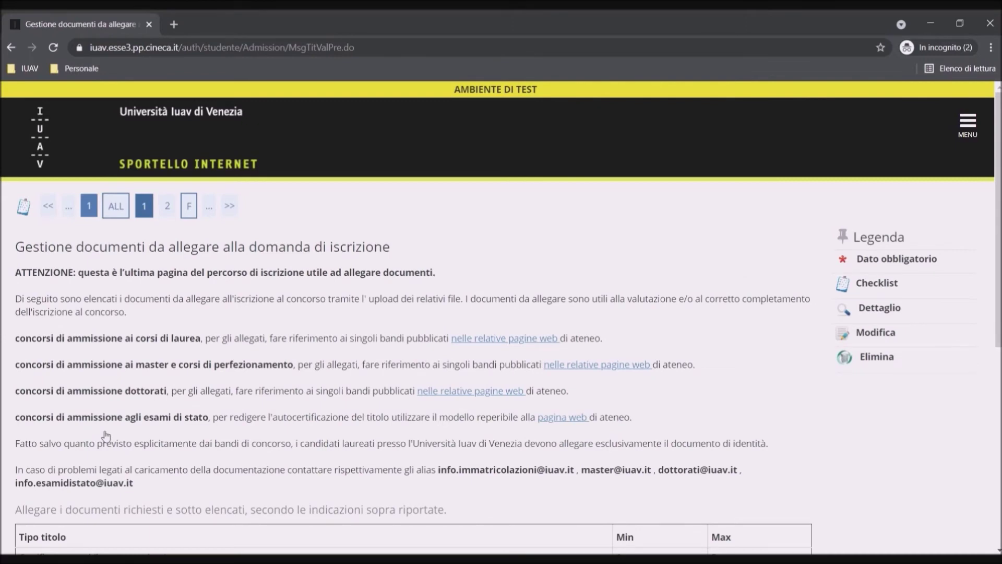
scroll(106, 435, down, 3)
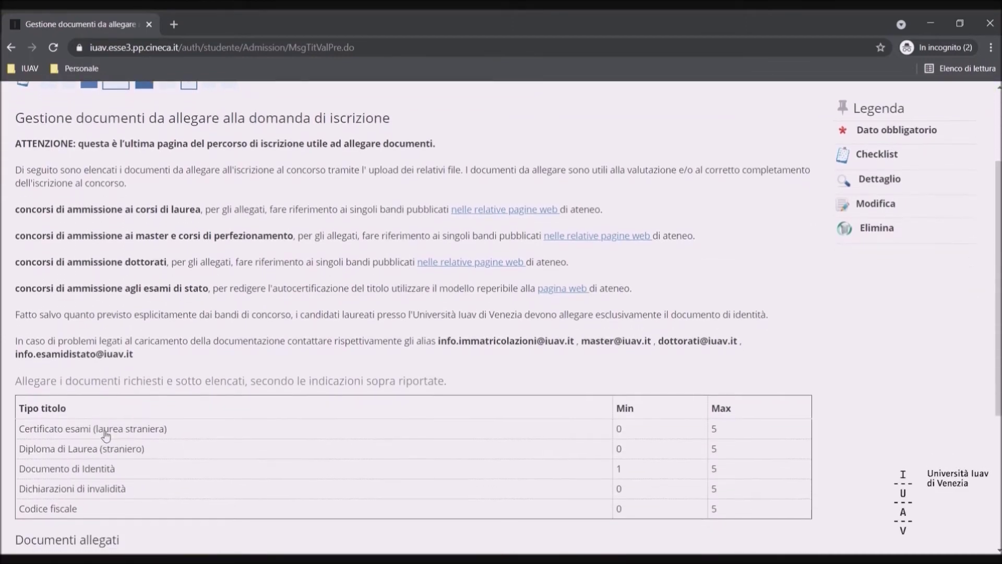
scroll(106, 435, down, 2)
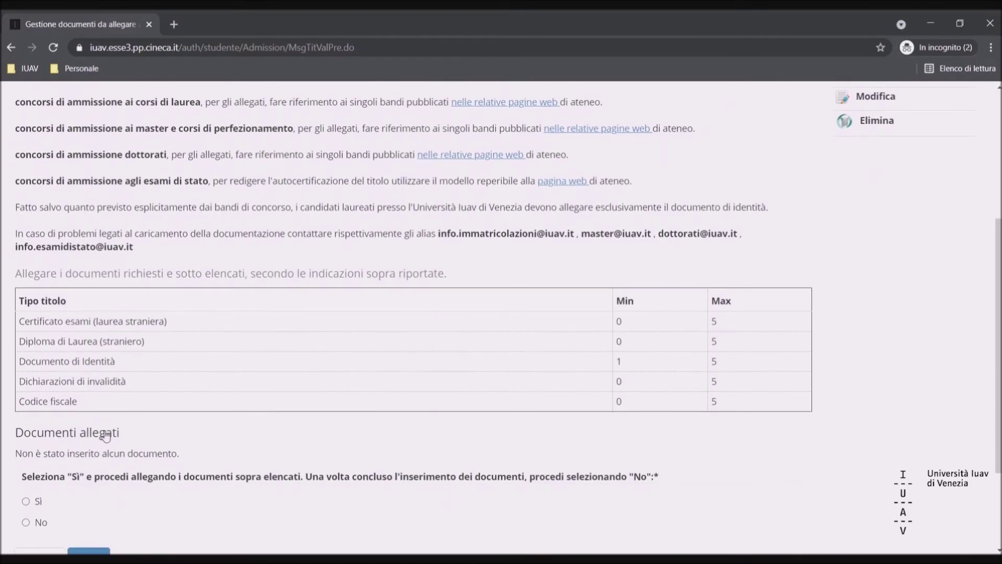
scroll(106, 435, down, 1)
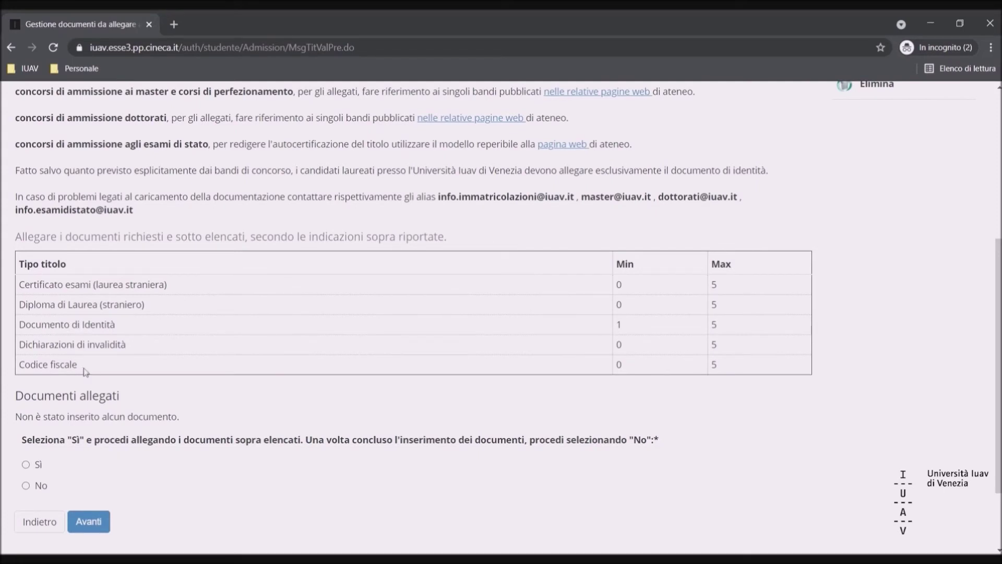
click(27, 464)
click(103, 528)
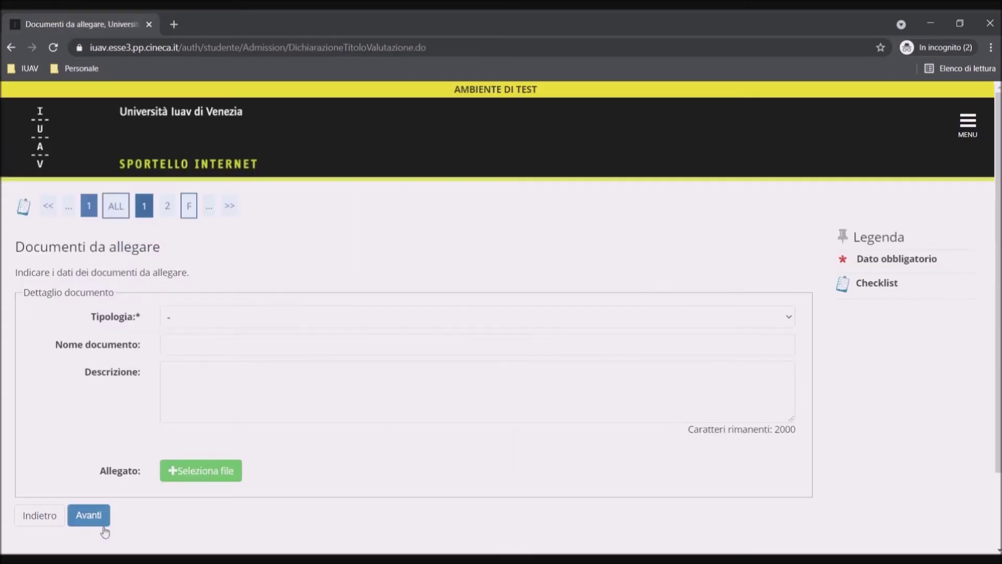
- Attach Documento (5).pdf as a Codice fiscale document named after the applicant and save
click(191, 349)
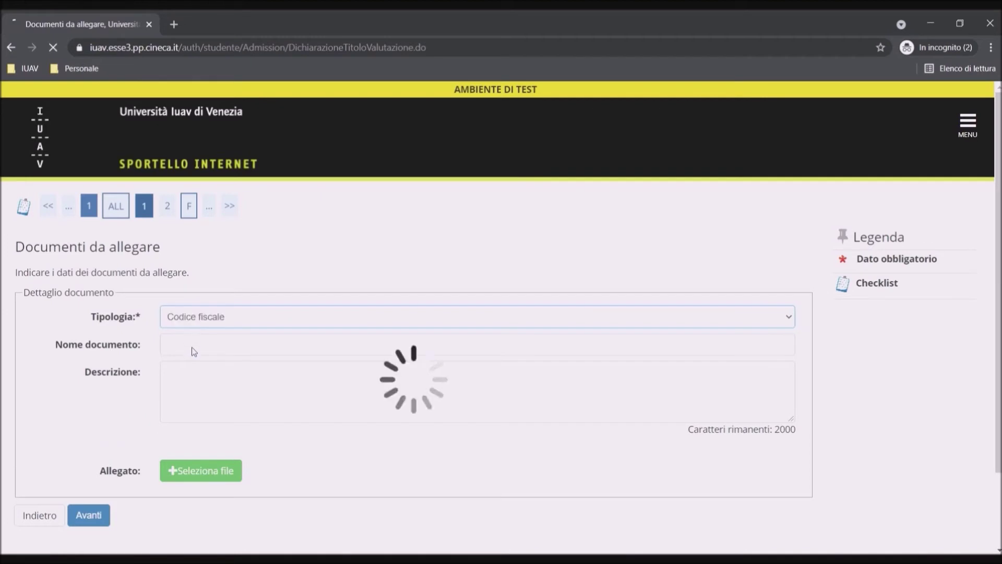
click(197, 353)
text(C)
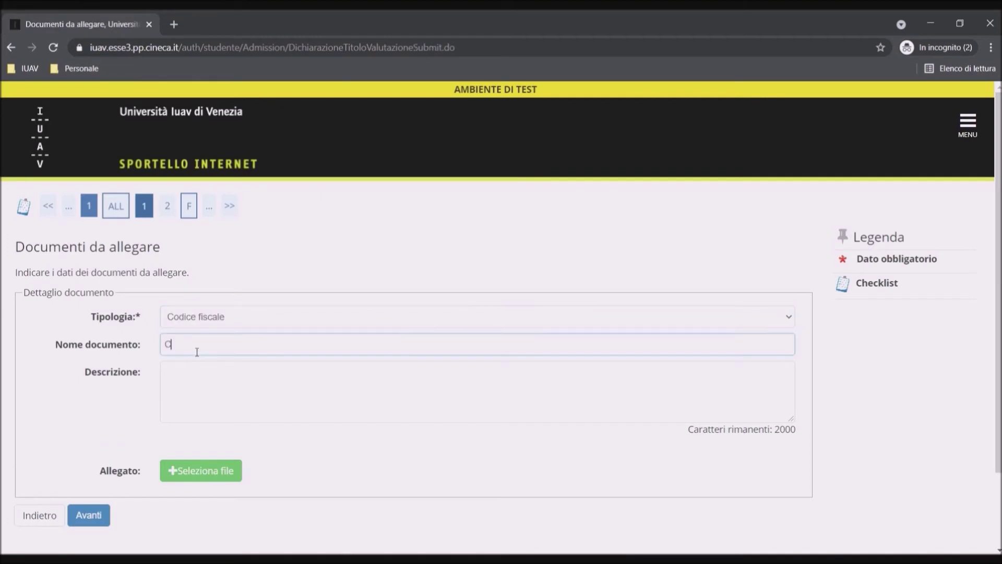
text(odice fiscale S. Navarro)
click(214, 472)
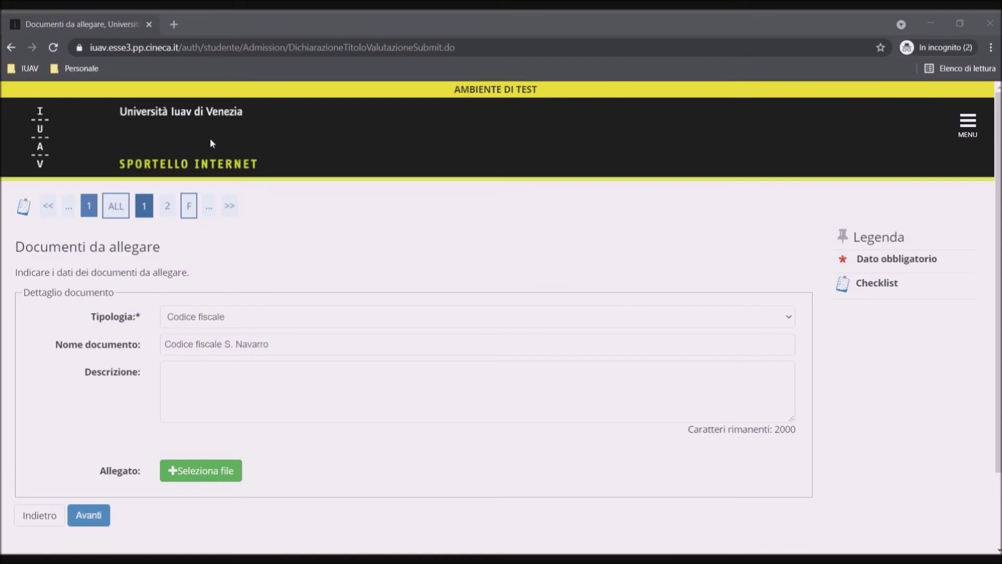
key(Return)
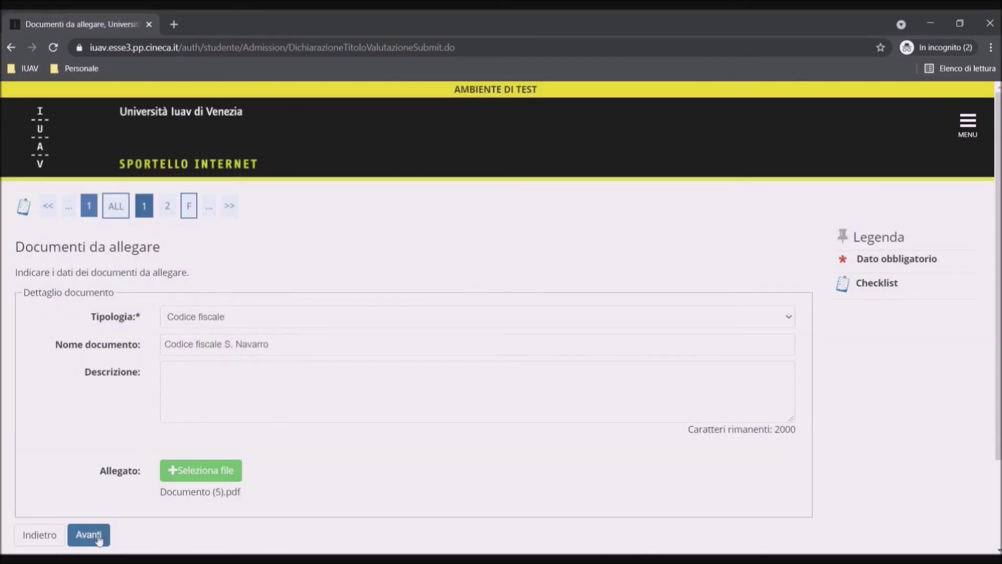
click(89, 534)
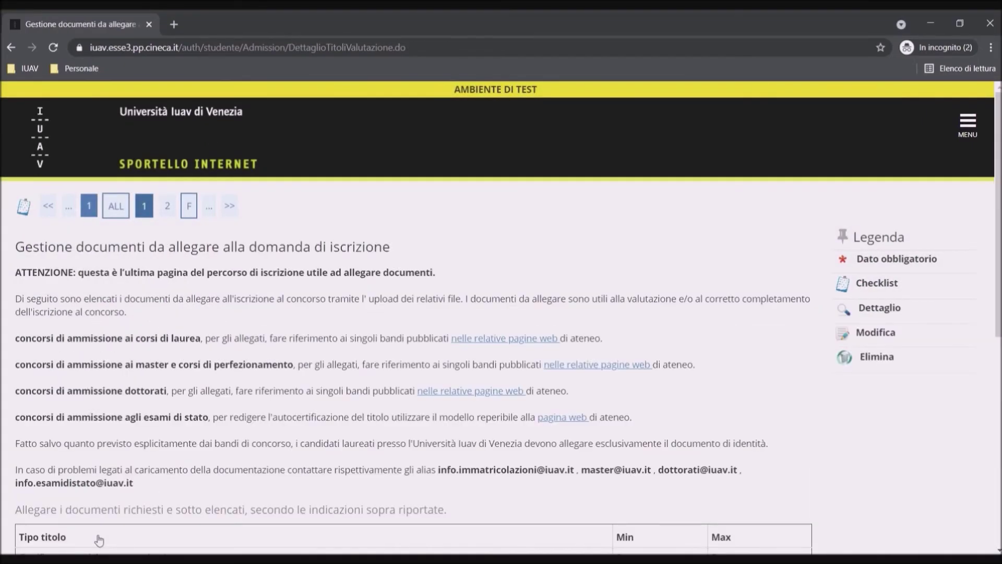
- Attach Documento (4).pdf as a Documento di Identità, titled with the applicant's identity card name
scroll(99, 539, down, 4)
scroll(99, 540, down, 3)
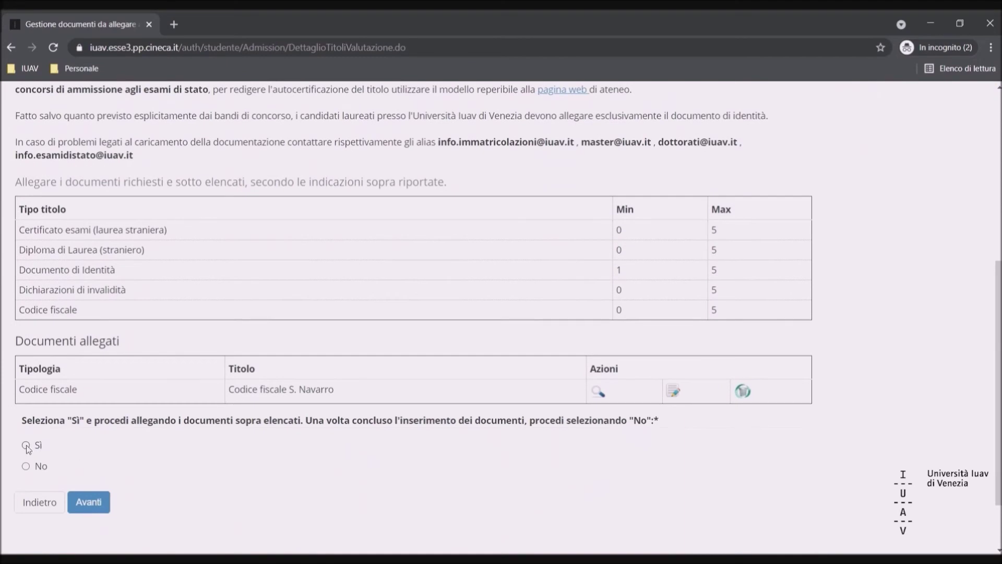
click(26, 445)
click(99, 501)
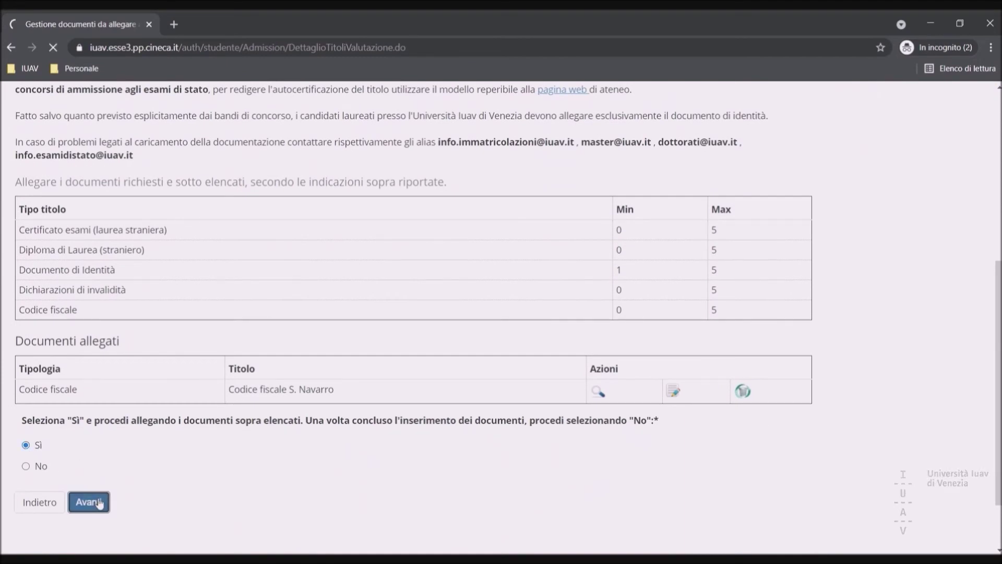
click(188, 321)
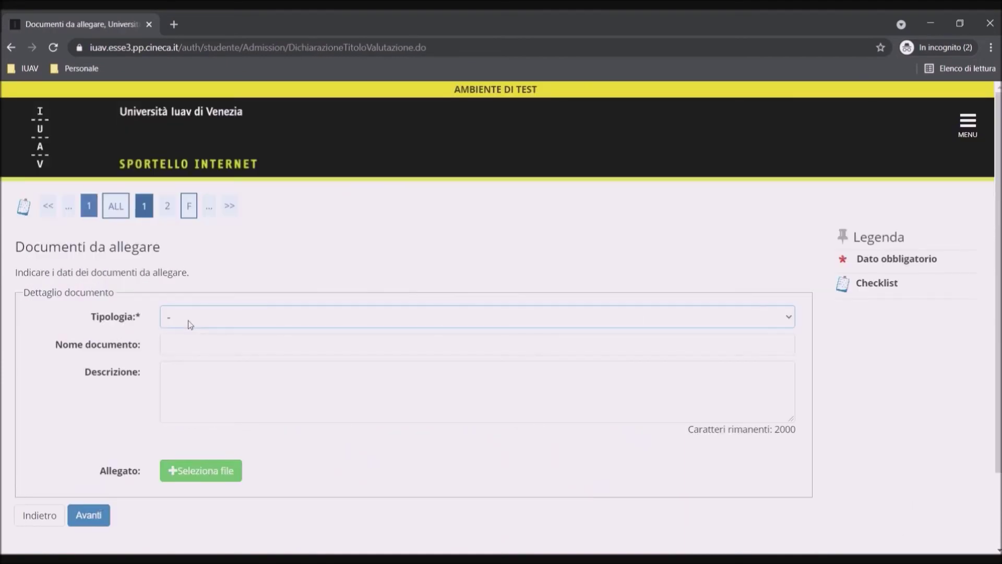
key(Down)
click(200, 354)
text(Carta d'Identit)
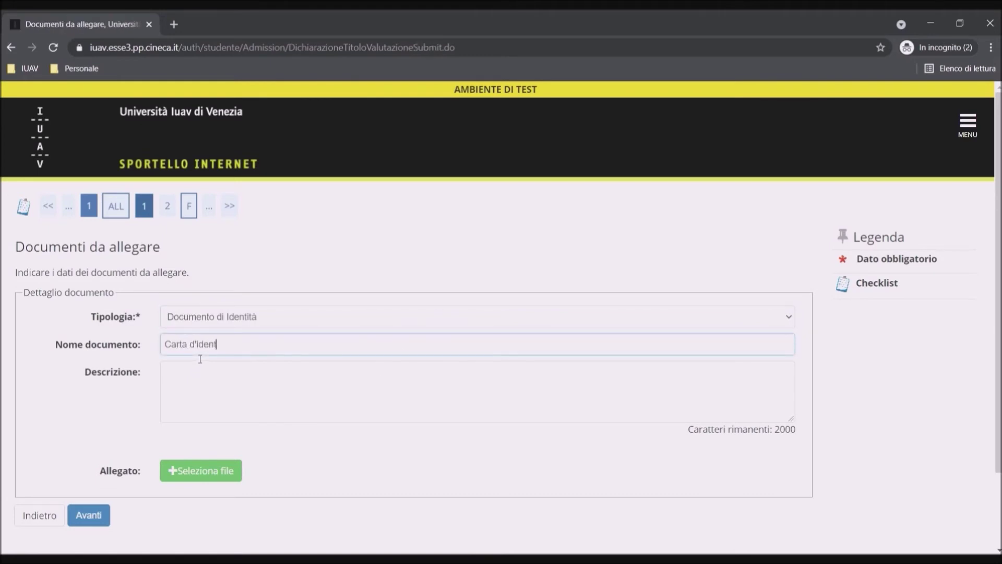
text(à S. Navarro)
click(220, 473)
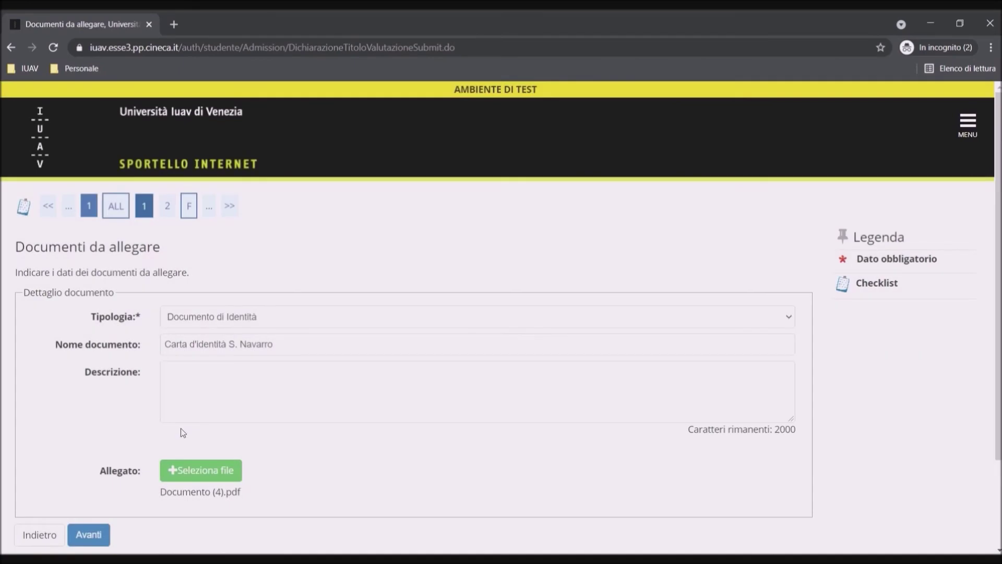
scroll(180, 428, down, 2)
click(89, 462)
- Decline further attachments and confirm the Codice fiscale and Documento di Identità attachments
scroll(92, 465, down, 5)
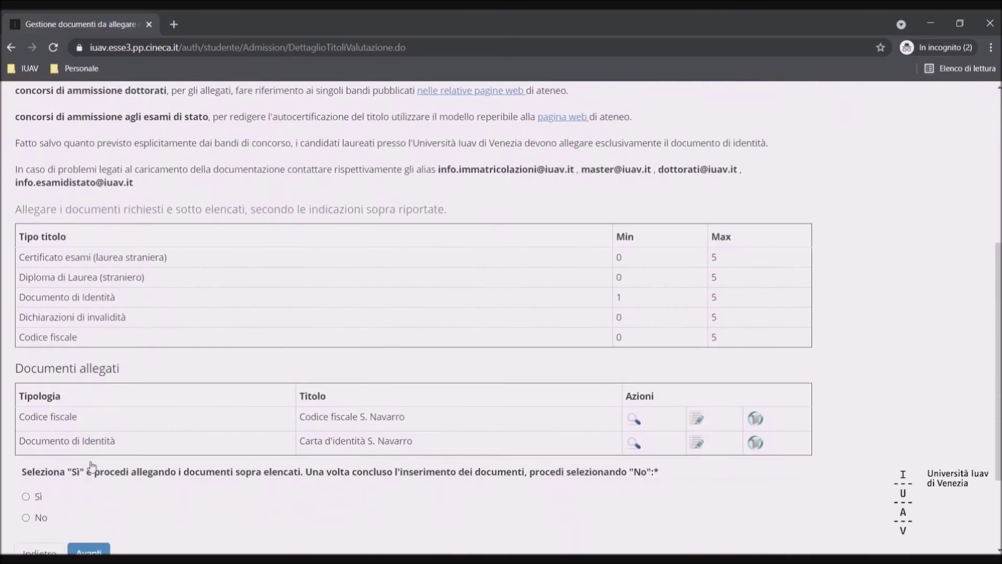
scroll(80, 511, down, 2)
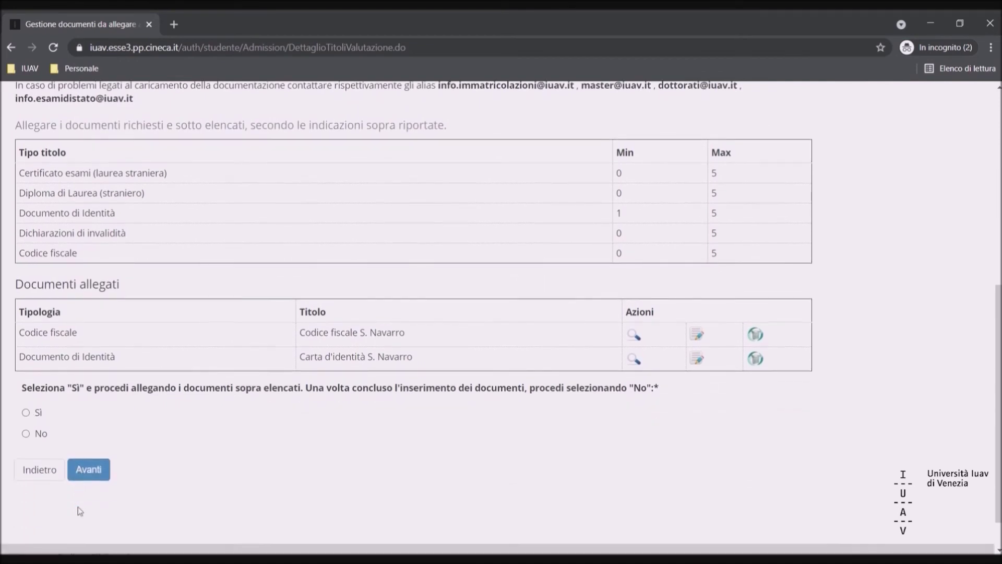
click(106, 469)
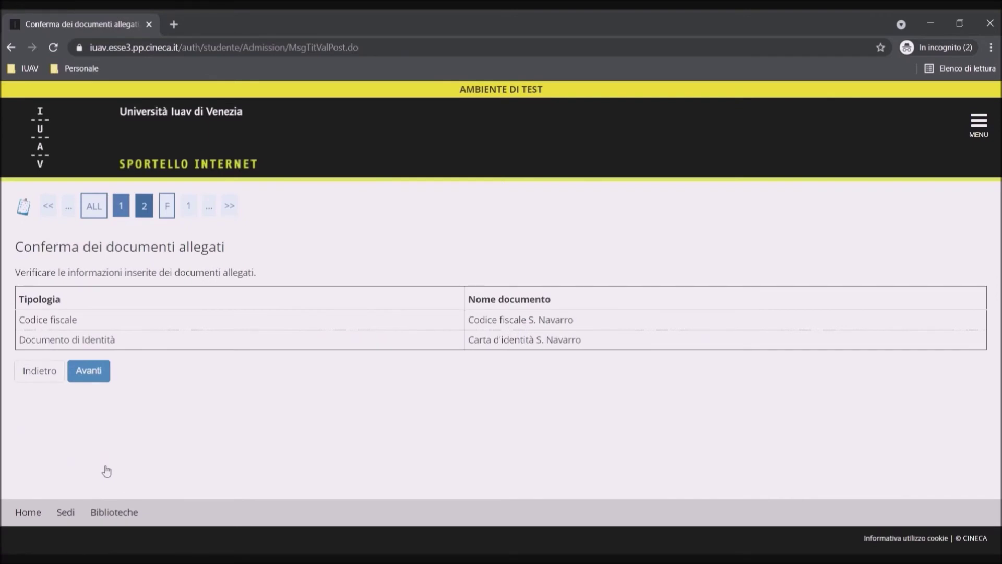
click(94, 381)
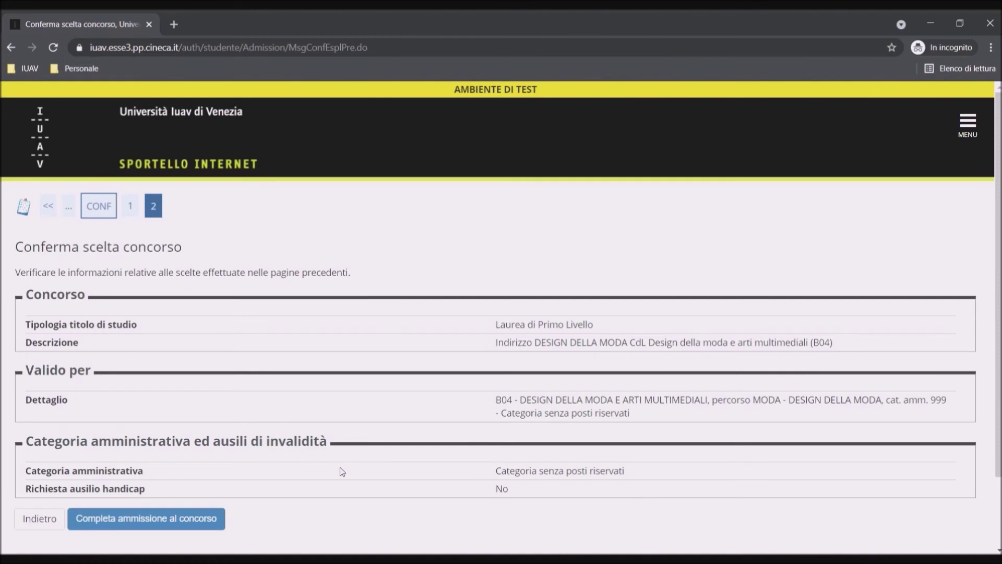
- Review the B04 DESIGN DELLA MODA choice, with no reserved-place category and no handicap aid
scroll(340, 470, down, 1)
scroll(342, 472, down, 2)
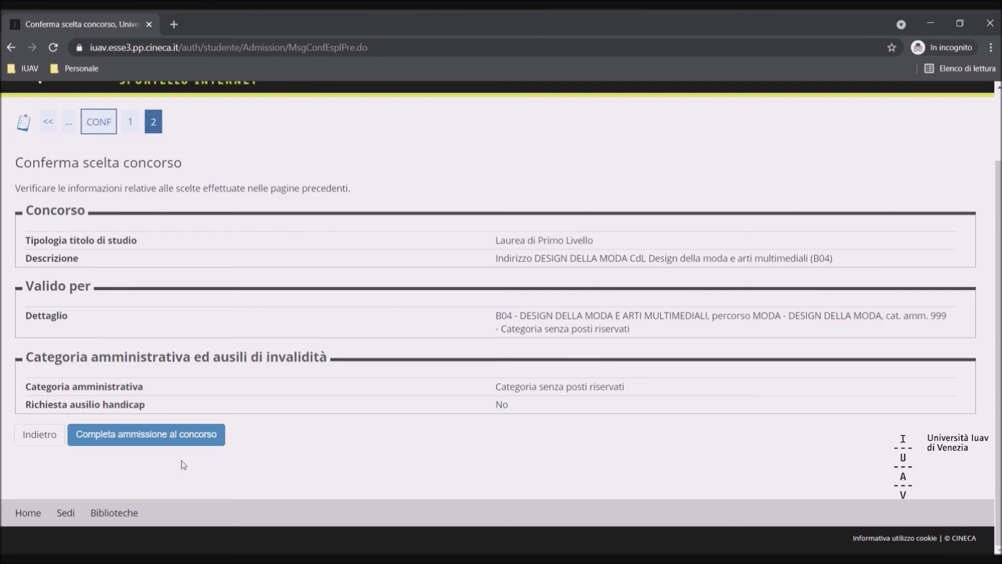
- Complete the B04 contest admission and scroll the success summary to the printable application
click(172, 444)
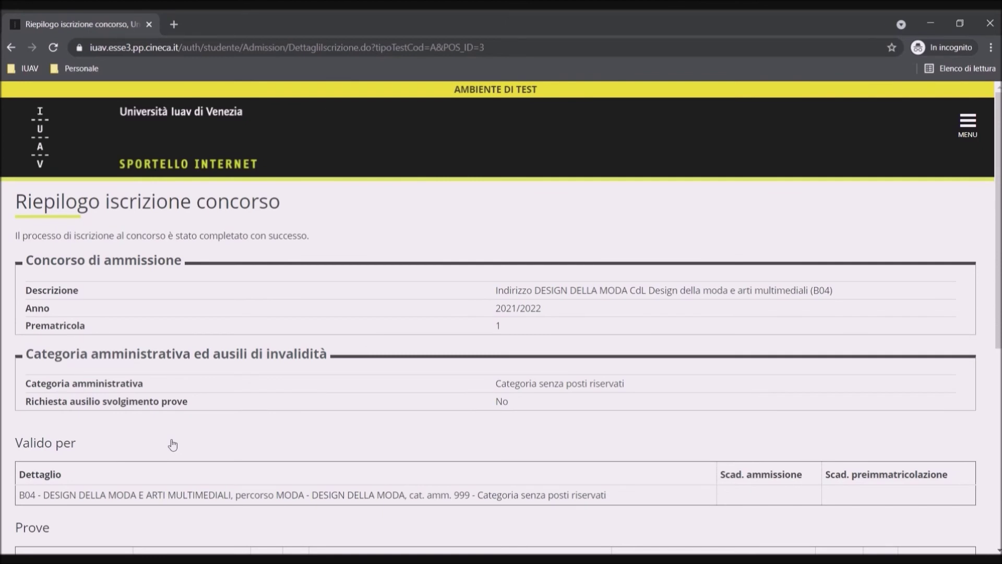
scroll(326, 441, down, 2)
scroll(326, 437, down, 3)
scroll(331, 442, down, 4)
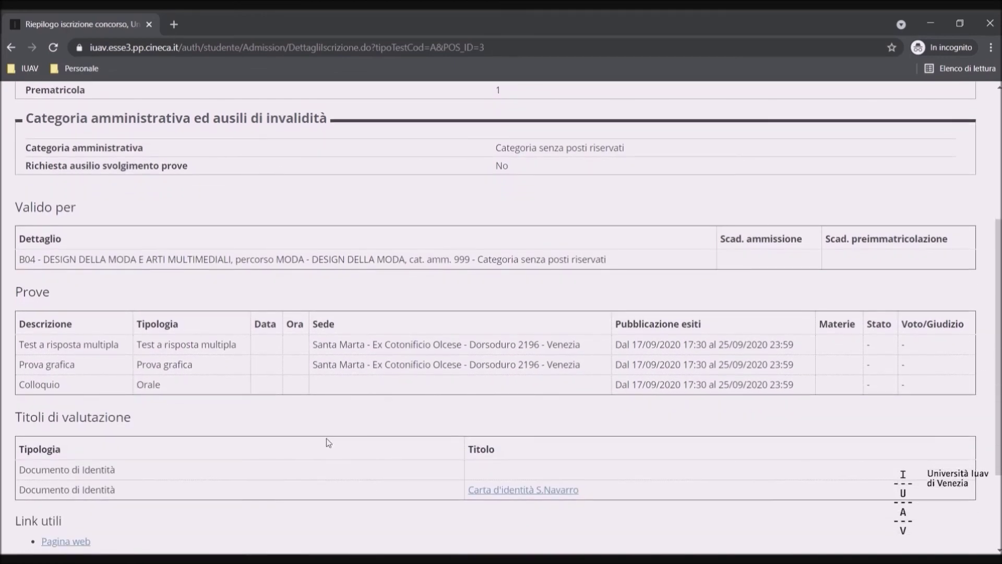
scroll(326, 438, down, 4)
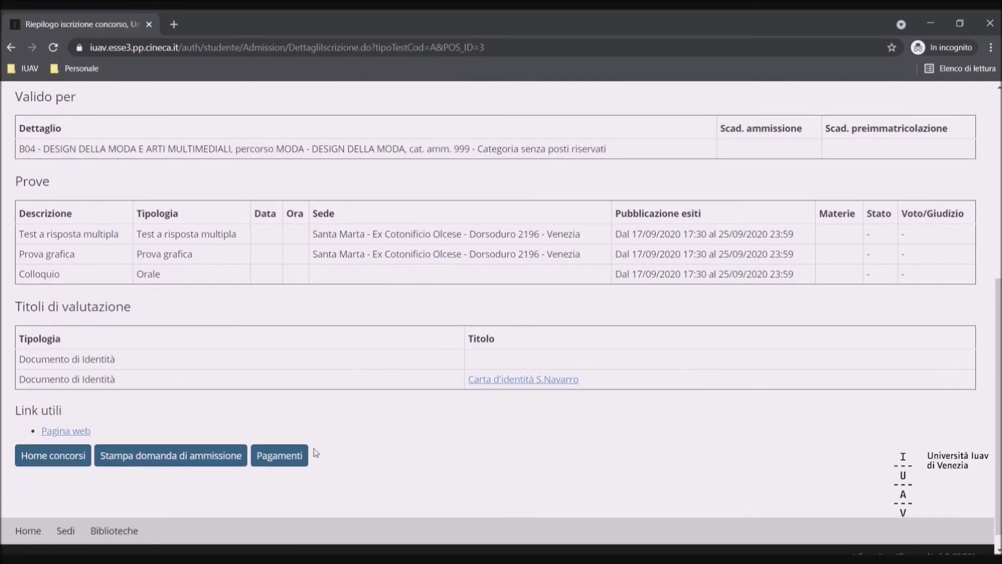
scroll(547, 455, down, 3)
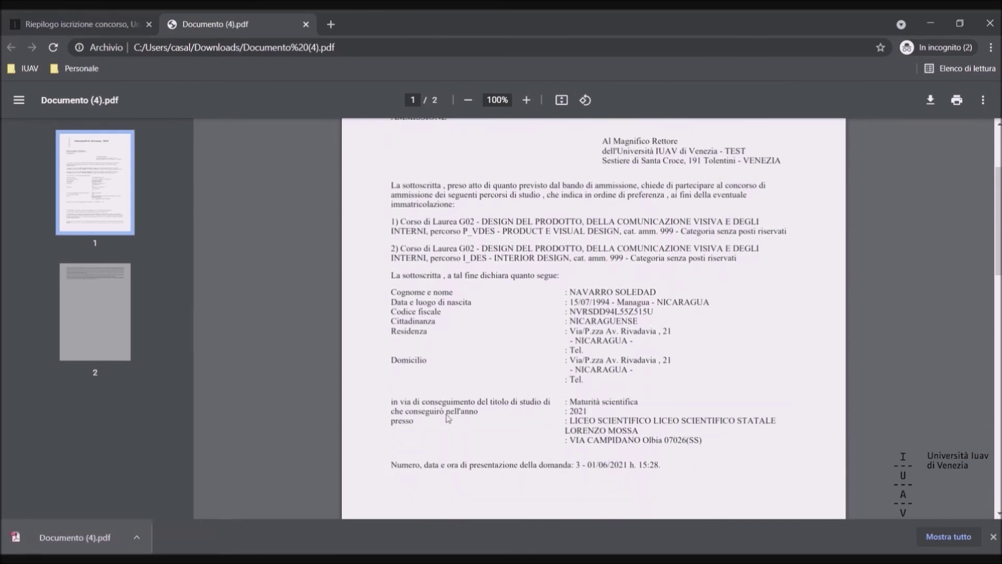
- Return to the Riepilogo iscrizione concorso tab listing tests on 31/08/2021 and 01/09/2021
click(79, 24)
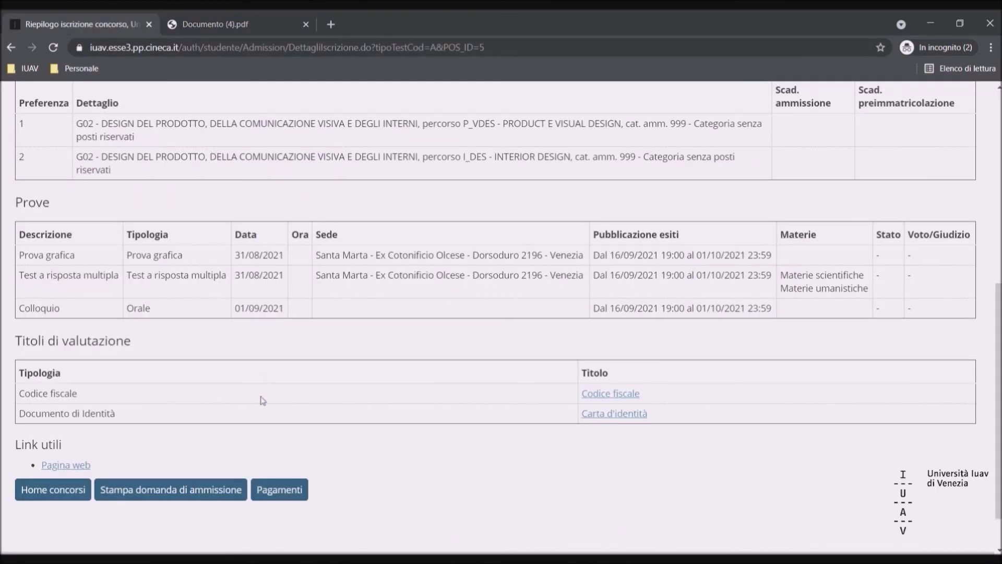
- Show the unpaid 55,00 € admission fee invoice from Pagamenti, payable via pagoPA
click(285, 490)
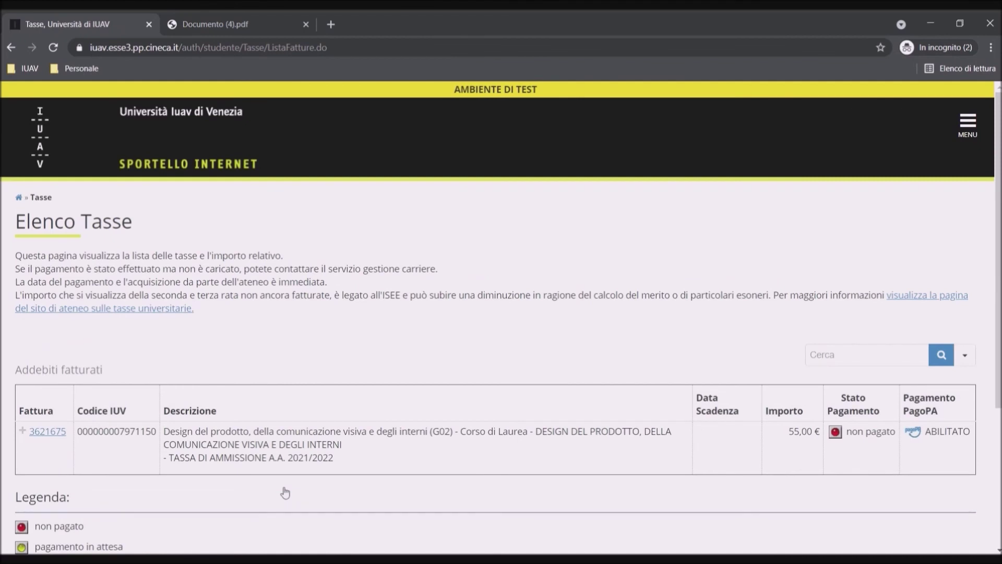
scroll(284, 493, down, 2)
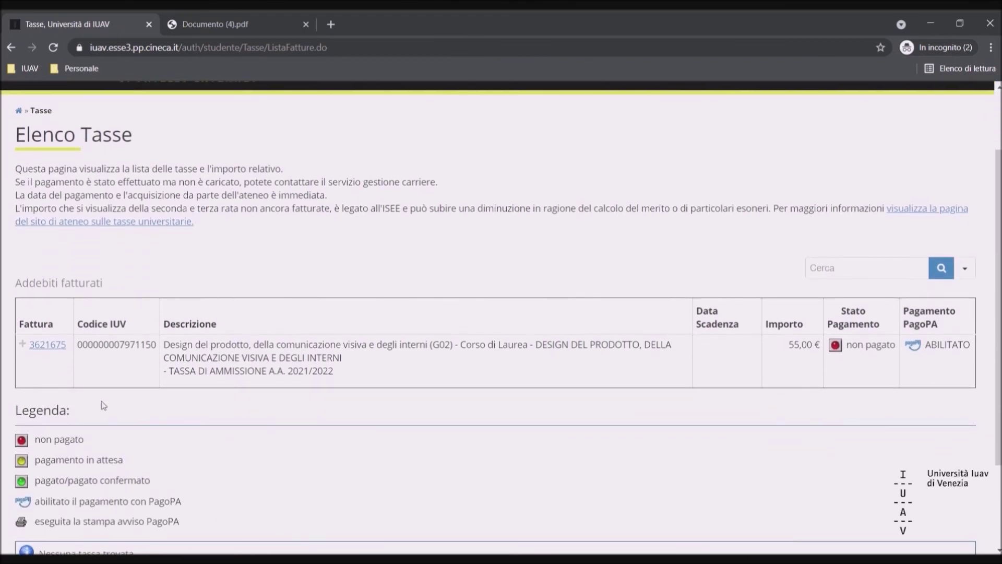
click(48, 345)
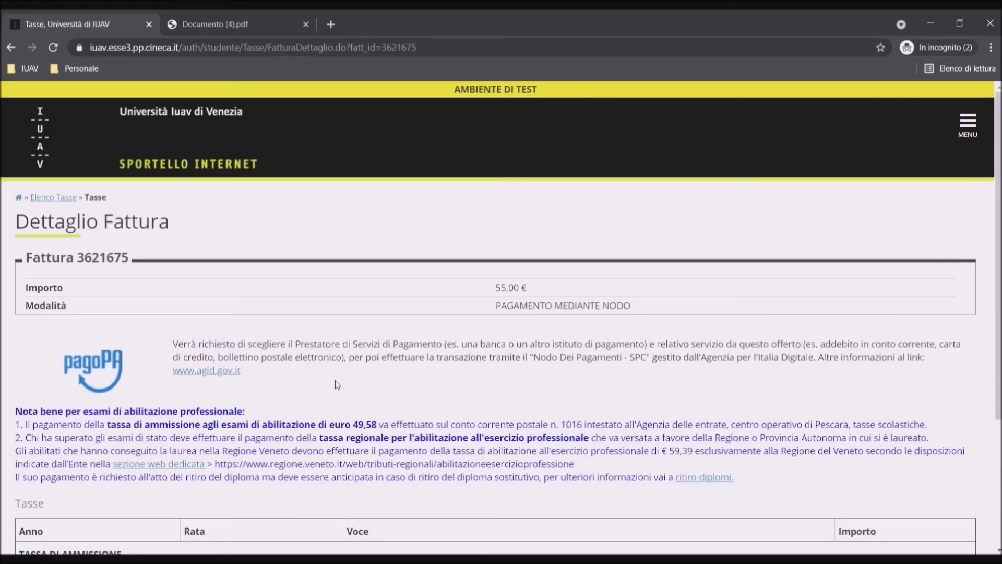
scroll(336, 384, down, 3)
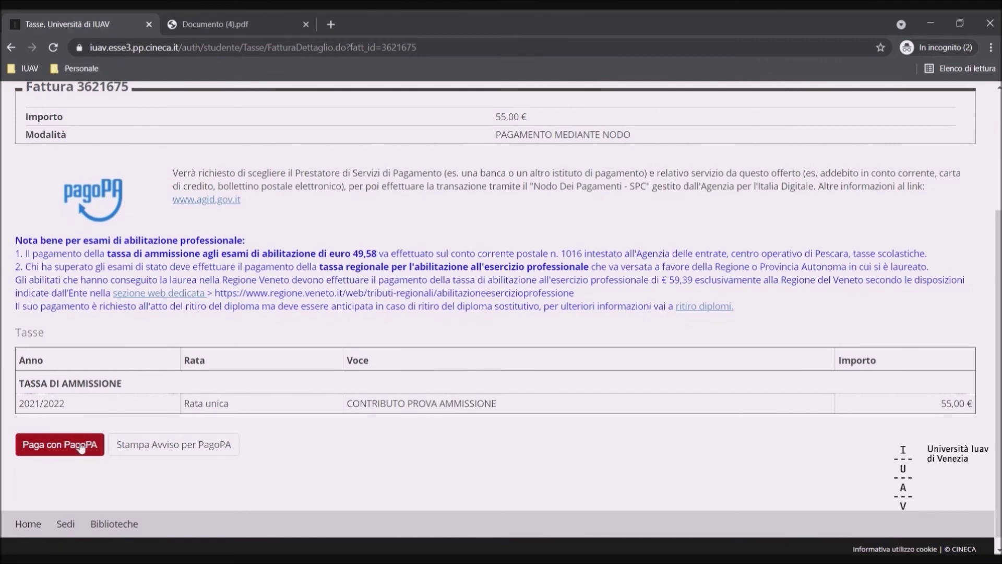